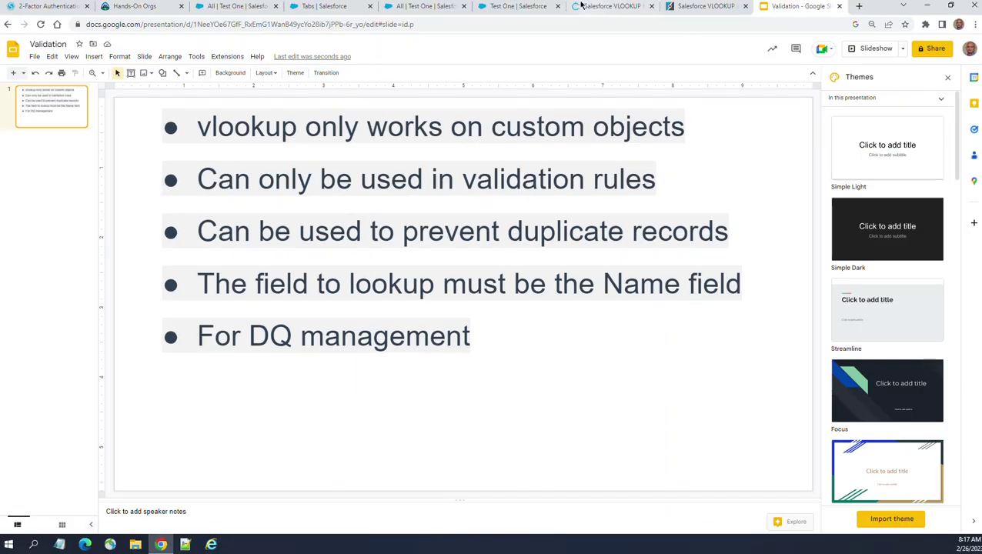
- Start a new Test One record from the All list and go through its BillingPostalCode and BillingState fields
left_click(523, 7)
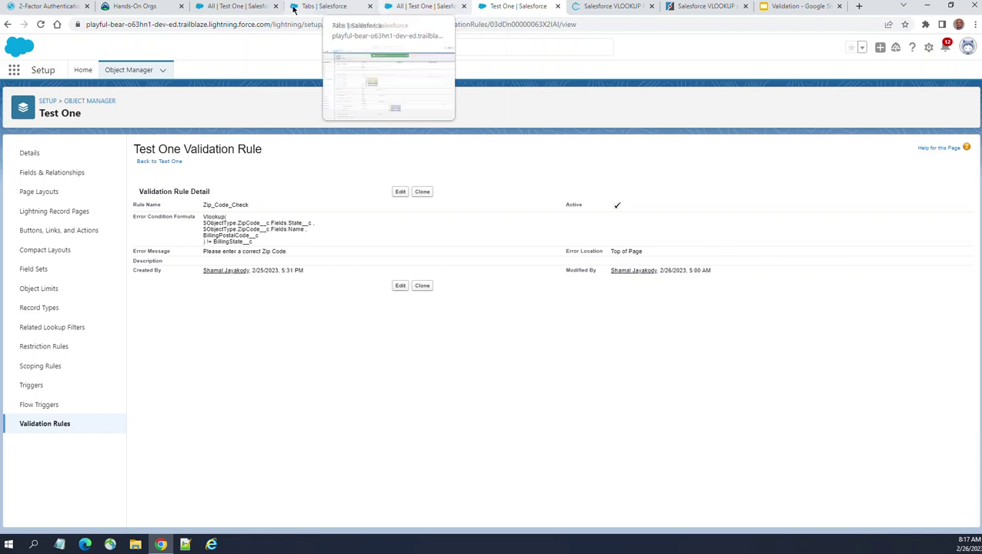
left_click(408, 7)
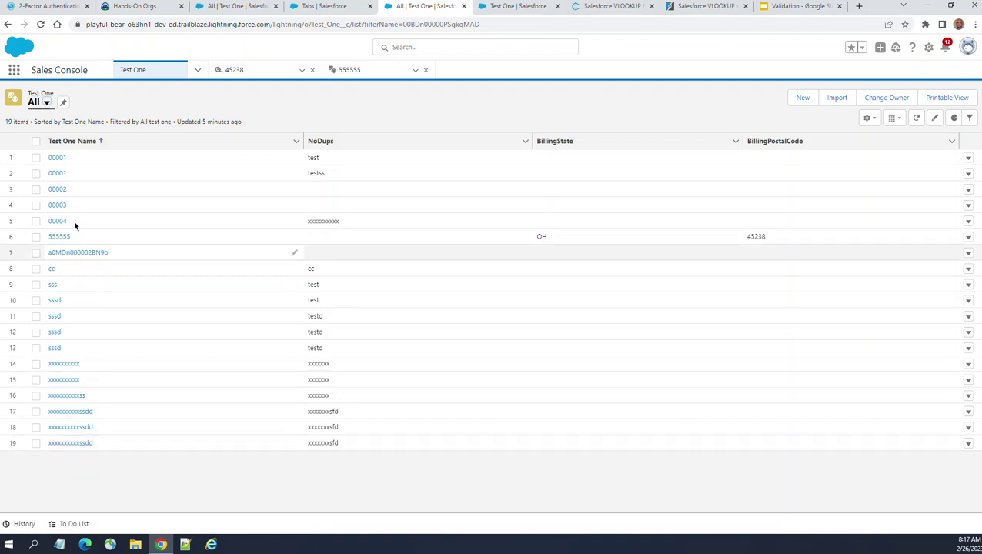
left_click(800, 103)
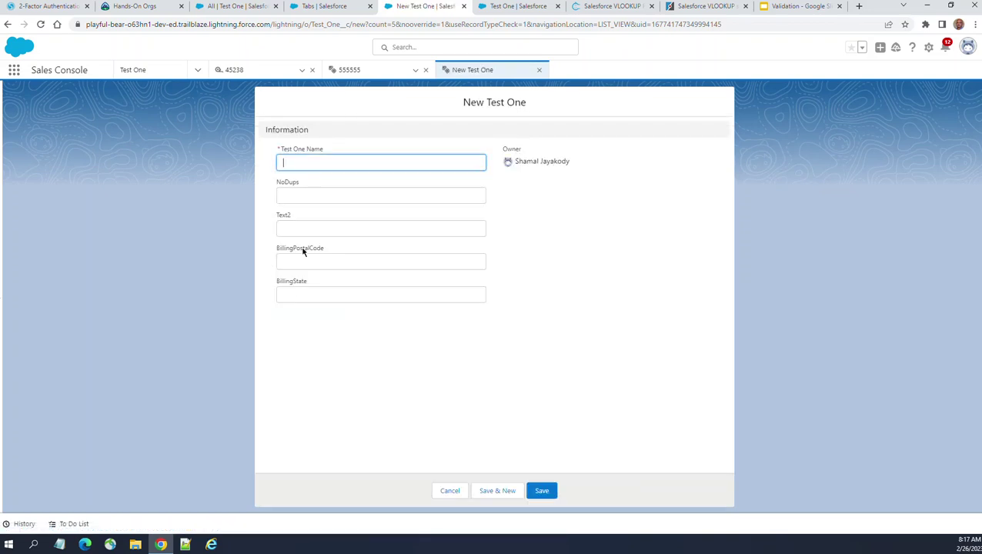
left_click(300, 260)
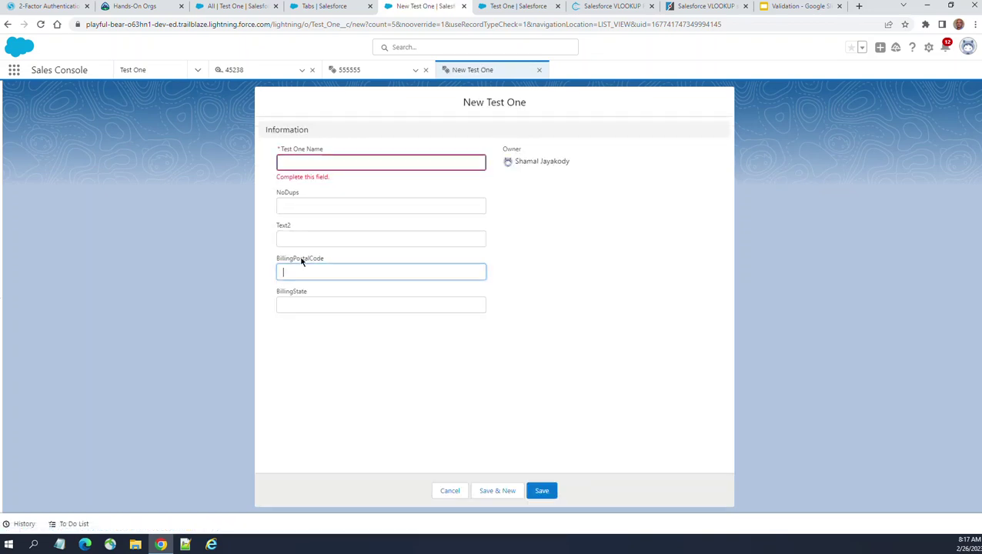
left_click(299, 304)
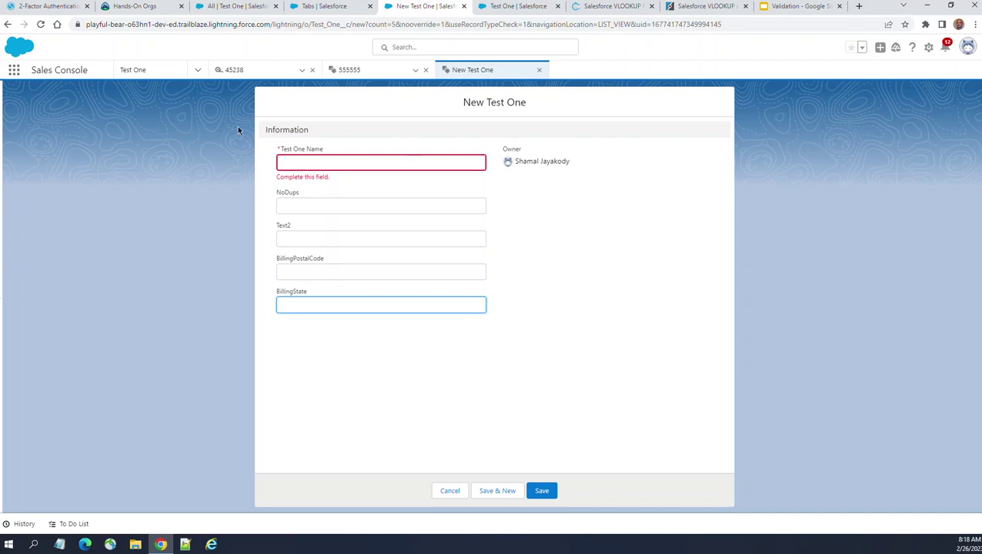
- Open the 45238 record of the ZipCode object and highlight its ZipCode Name value
left_click(198, 70)
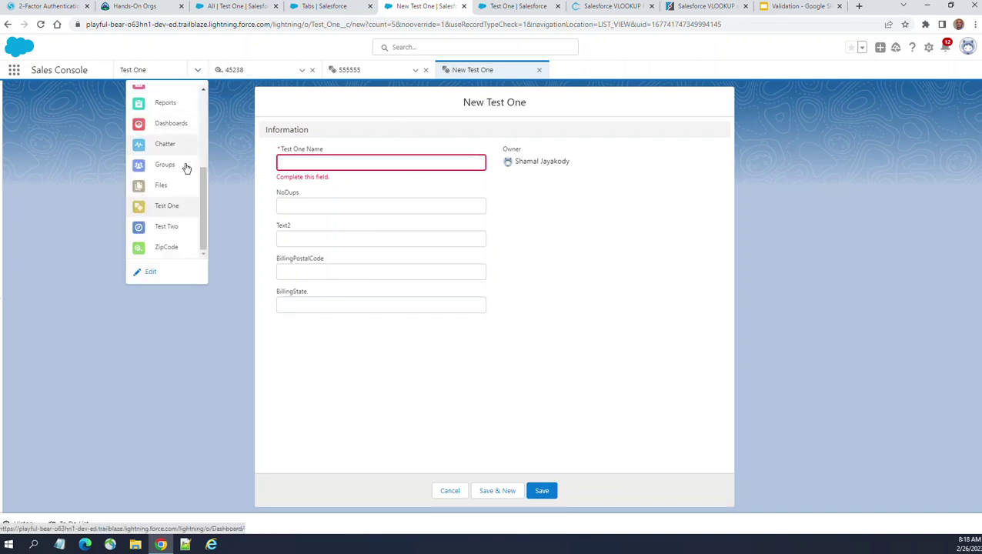
left_click(163, 247)
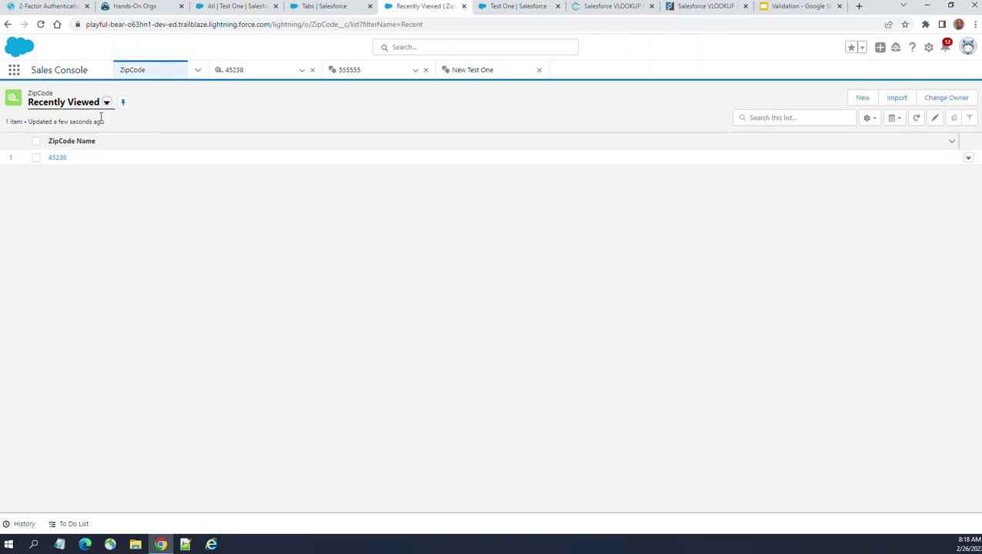
left_click(59, 159)
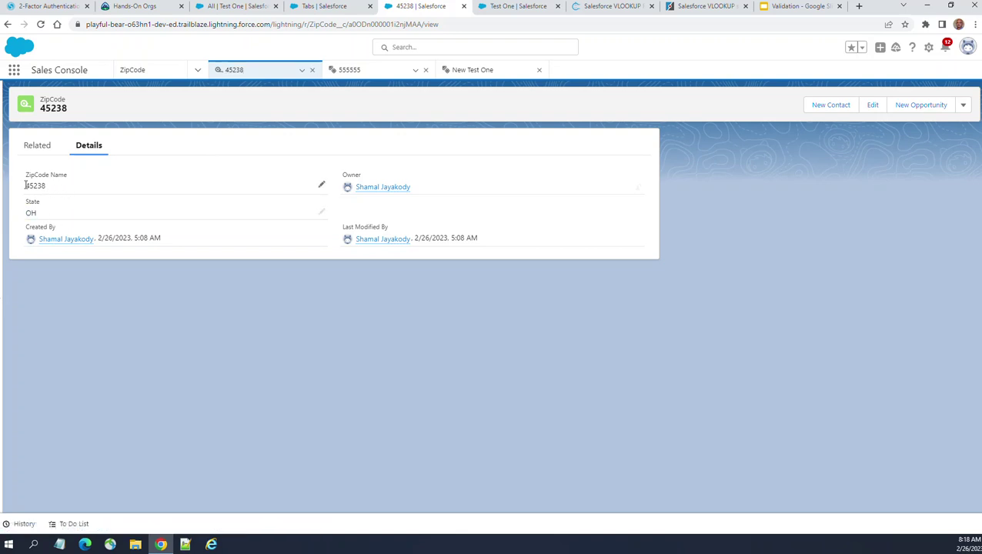
left_click_drag(29, 185, 72, 189)
- Fill in the new Test One record with name Test1, BillingPostalCode 45235 and BillingState OH, and try to save it
left_click(473, 76)
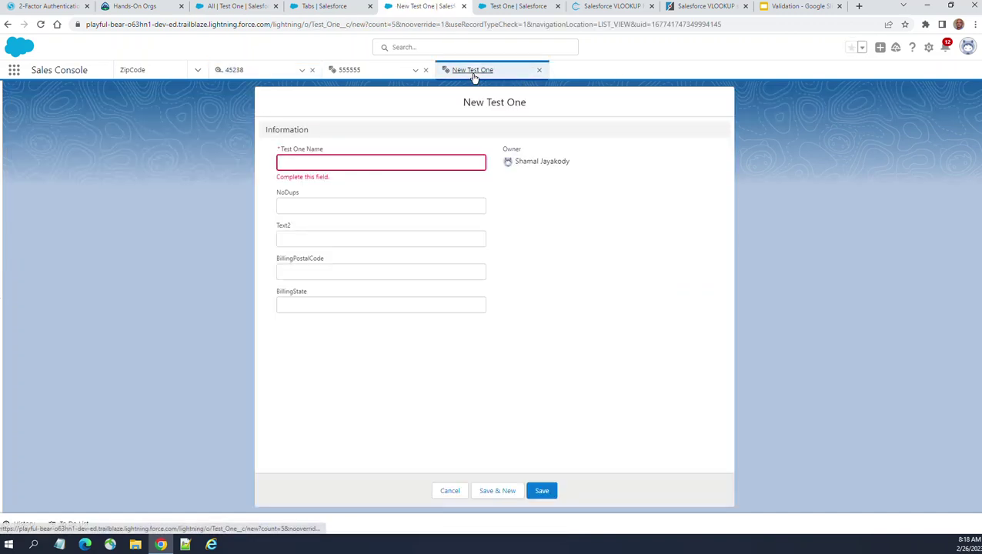
left_click(303, 163)
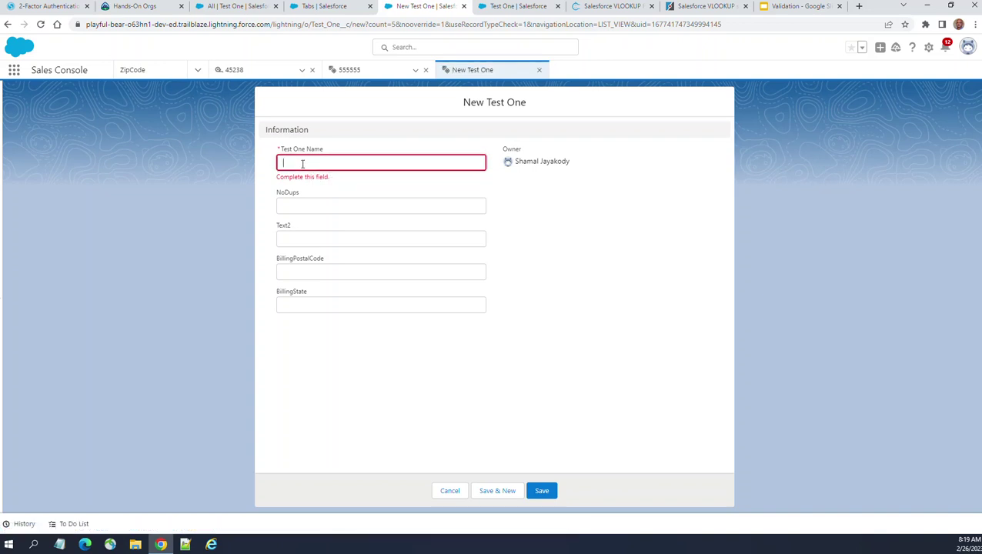
type("Test1")
left_click(296, 270)
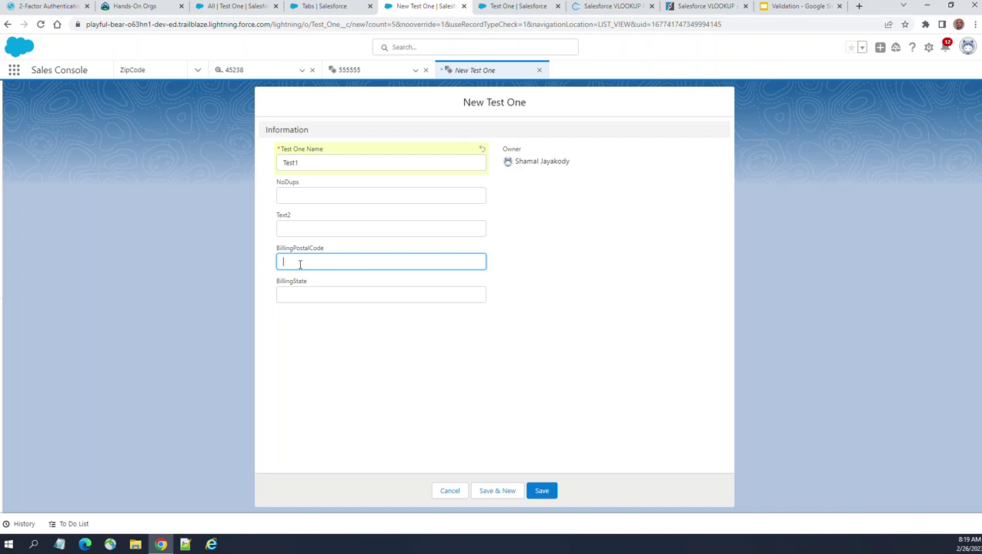
type("452")
key("BackSpace")
left_click(339, 293)
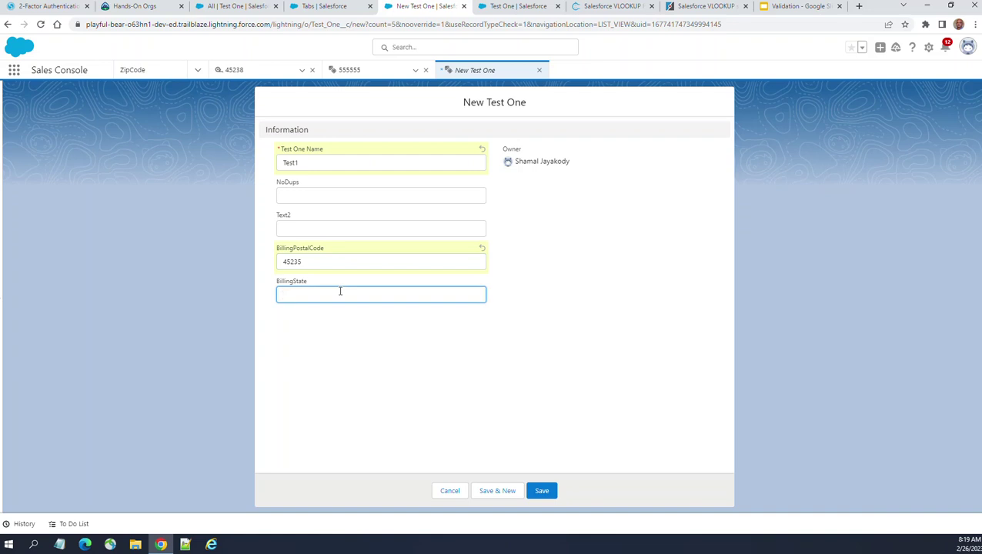
type("OH")
left_click(542, 492)
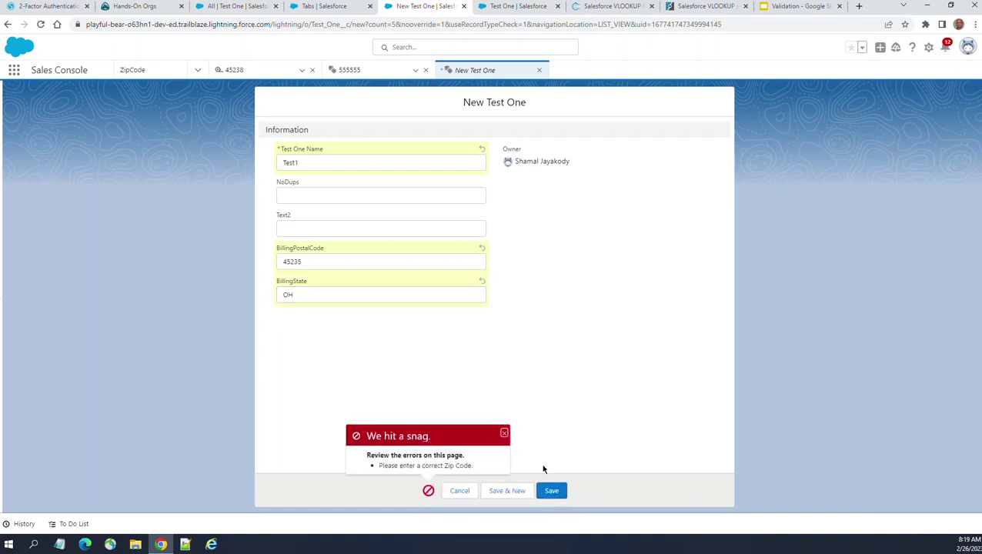
- Dismiss the error, set BillingPostalCode to 45238 and save the Test1 record
left_click(504, 433)
left_click(382, 263)
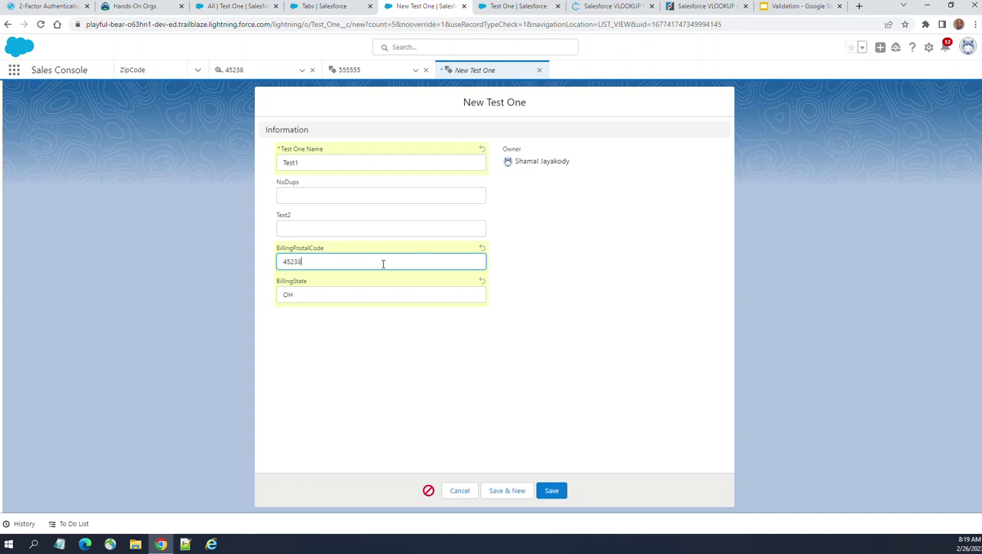
type("8")
left_click(553, 491)
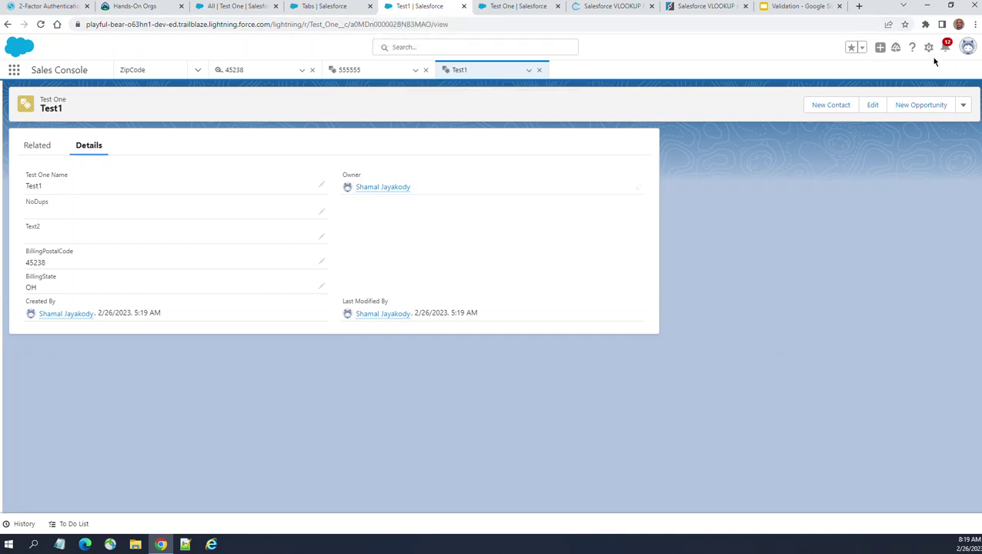
- Open Test One's Zip_Code_Check validation rule for editing and highlight Vlookup and the ZipCode__c Name argument in its formula
left_click(928, 49)
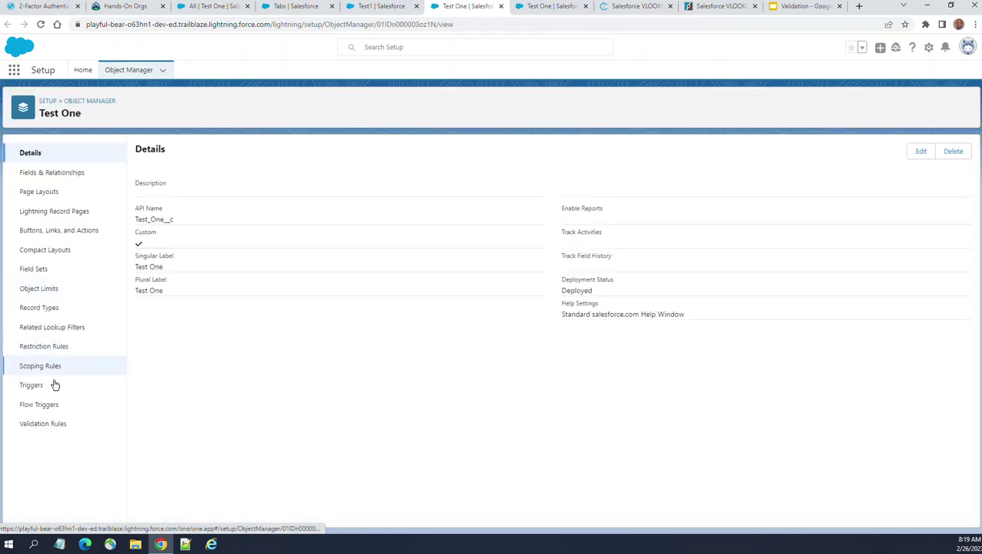
left_click(47, 422)
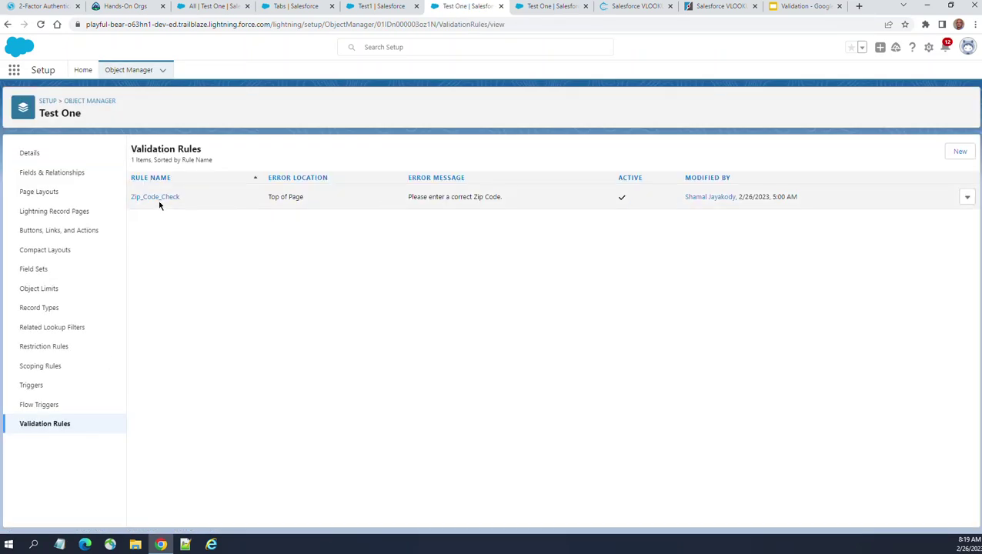
left_click(158, 201)
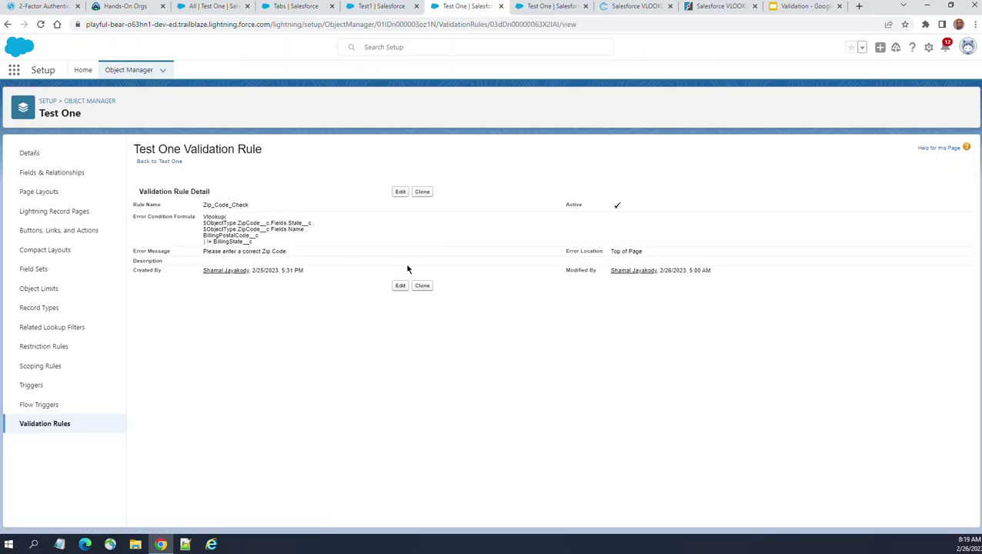
left_click(396, 192)
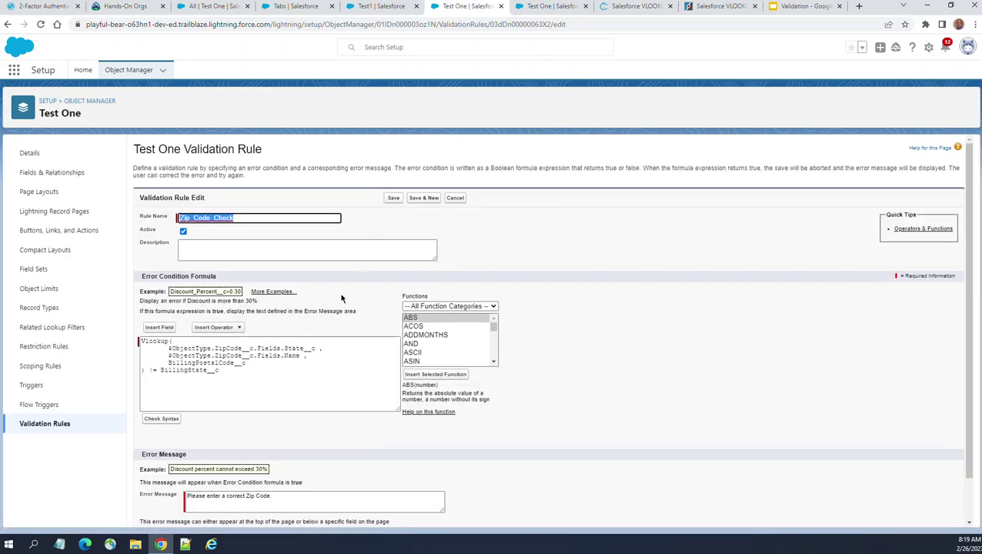
scroll(230, 292, "down", 1)
left_click_drag(141, 295, 171, 296)
left_click_drag(301, 308, 170, 309)
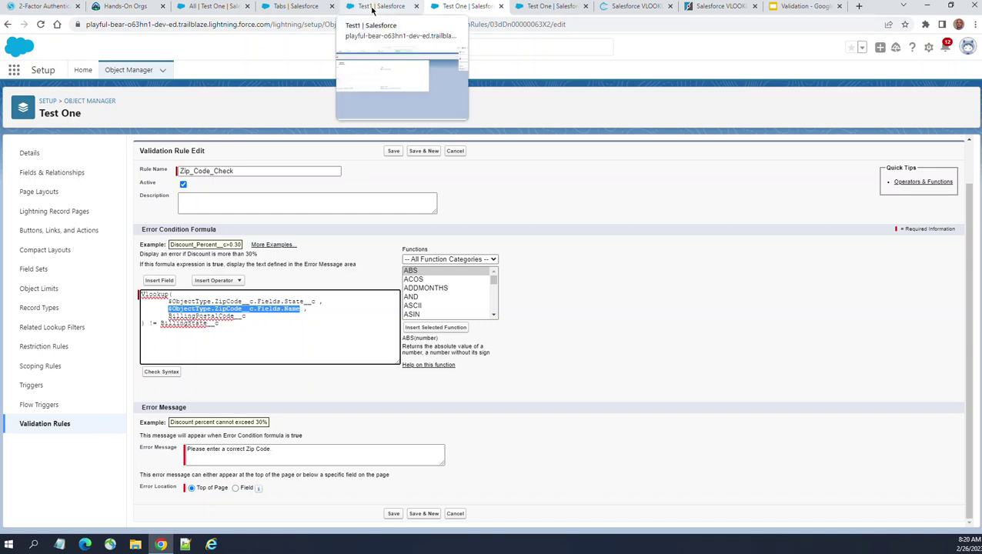
- Return to the 45238 ZipCode record and highlight its ZipCode Name field label
left_click(372, 7)
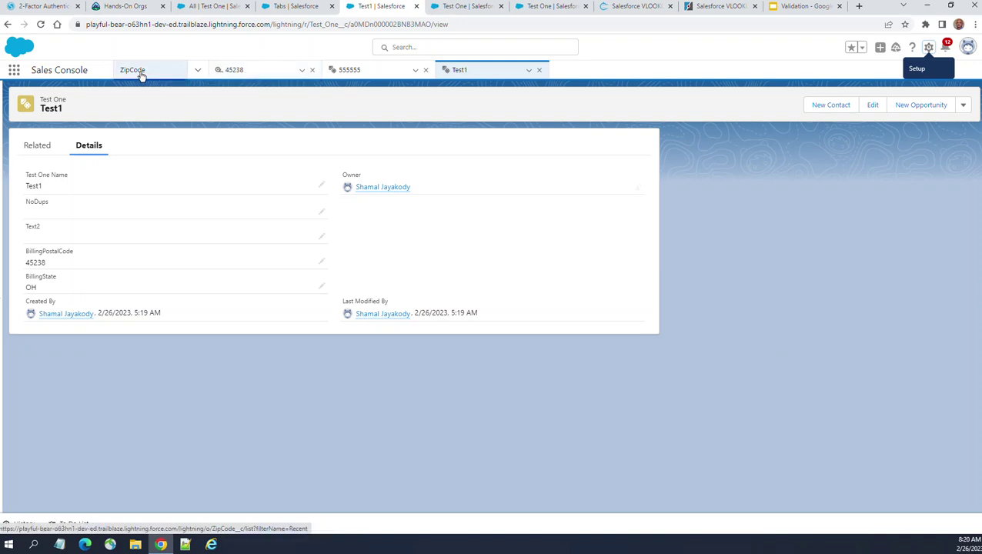
left_click(344, 76)
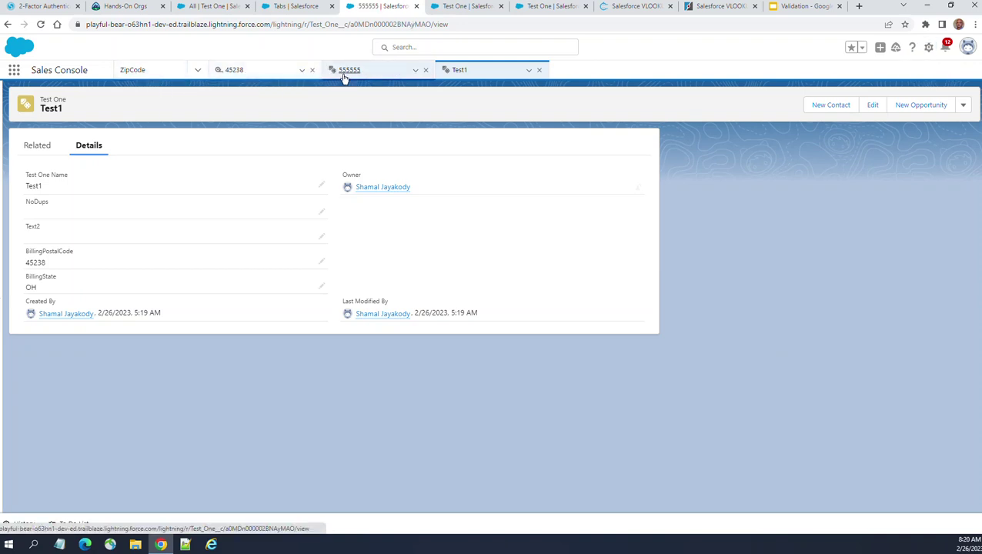
left_click(223, 73)
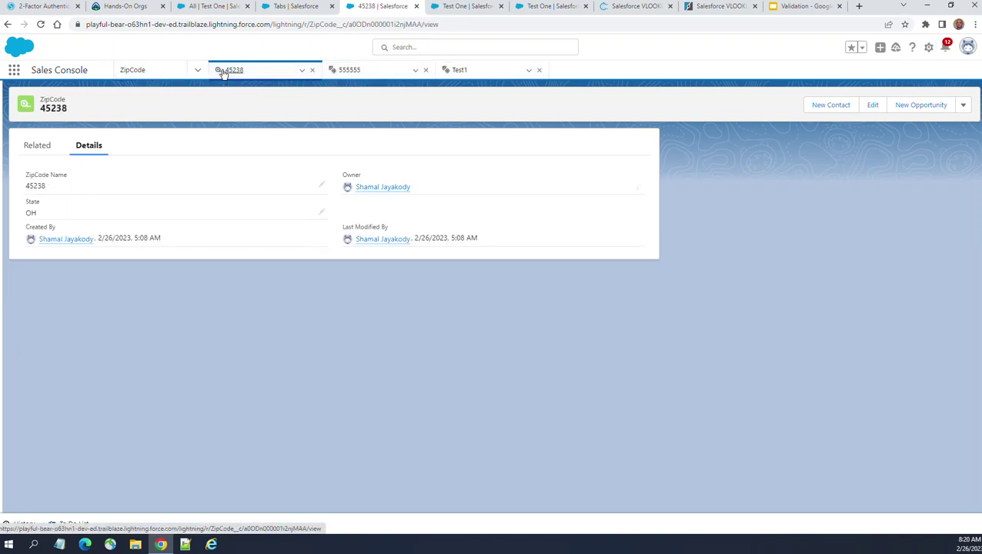
left_click_drag(69, 176, 25, 177)
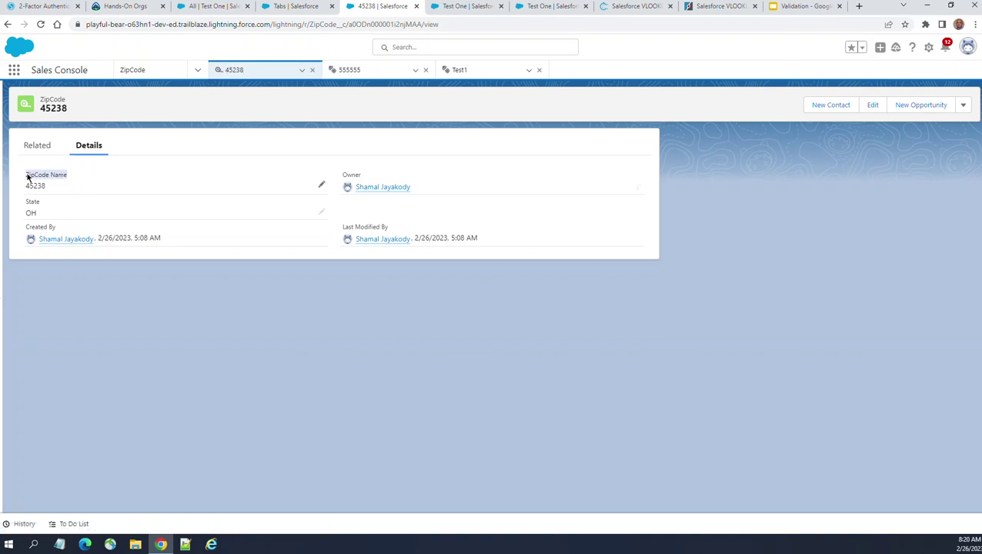
- Open the ZipCode object's field list in Setup and highlight the field names Name and State__c
left_click(929, 47)
left_click(873, 191)
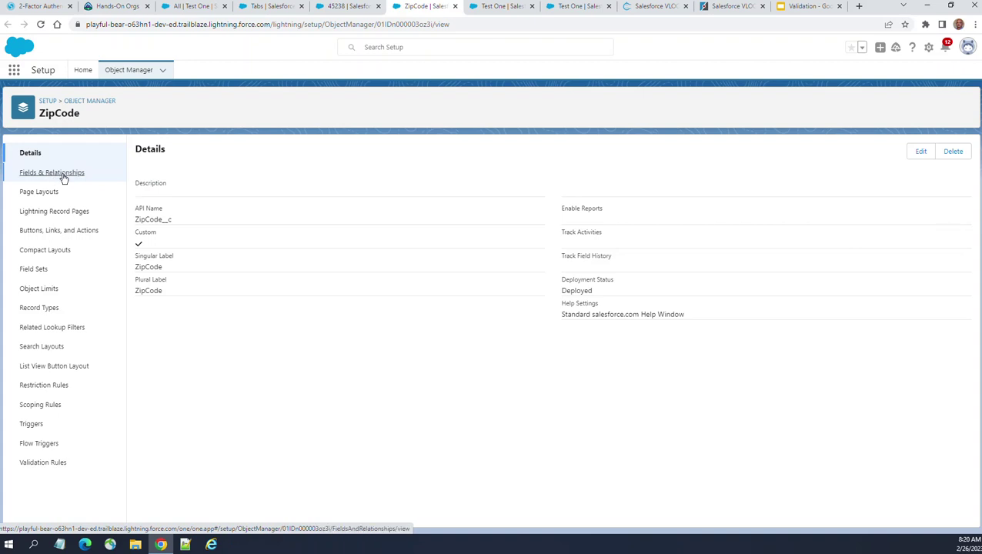
left_click(64, 177)
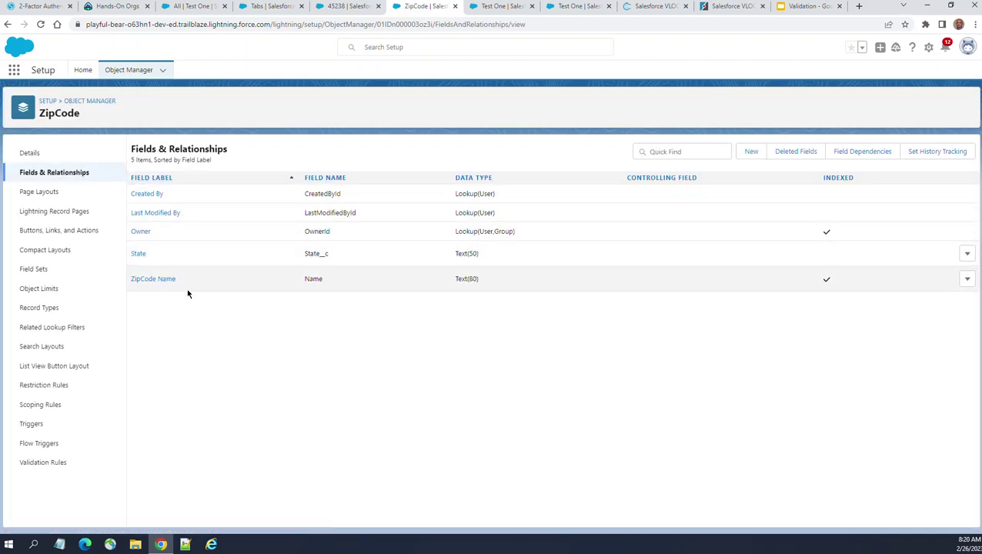
double_click(313, 278)
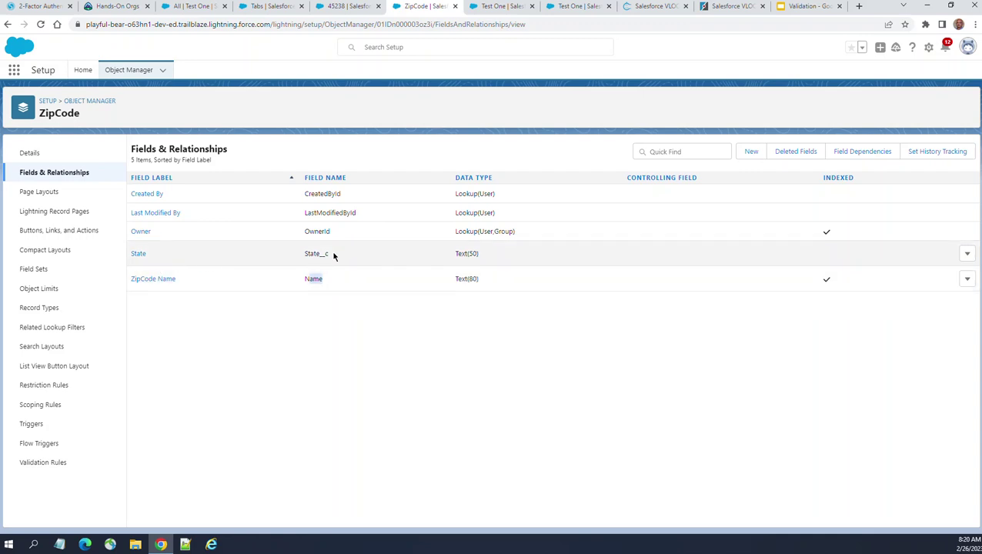
left_click_drag(333, 253, 303, 254)
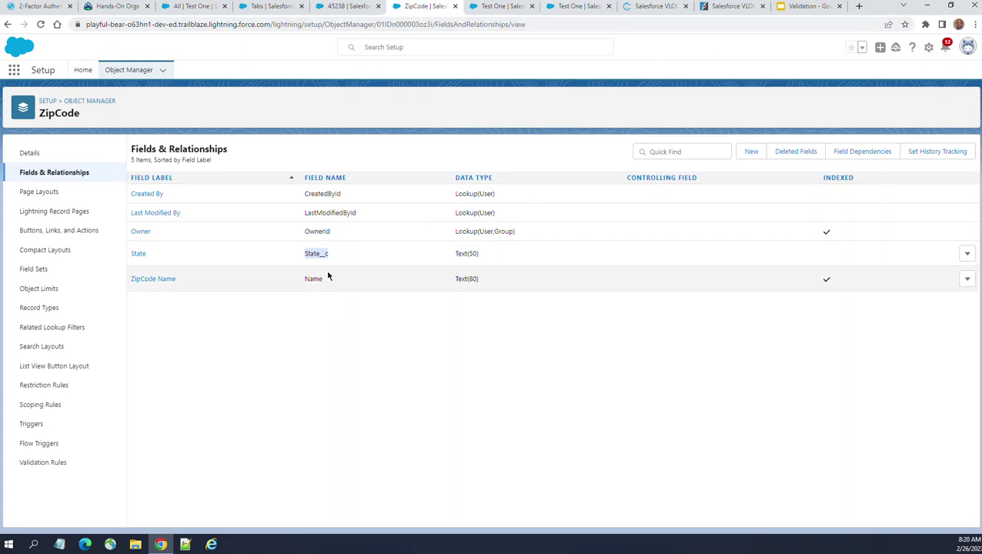
- Go back to the Zip_Code_Check rule being edited and highlight BillingState__c in its error condition formula
left_click(583, 7)
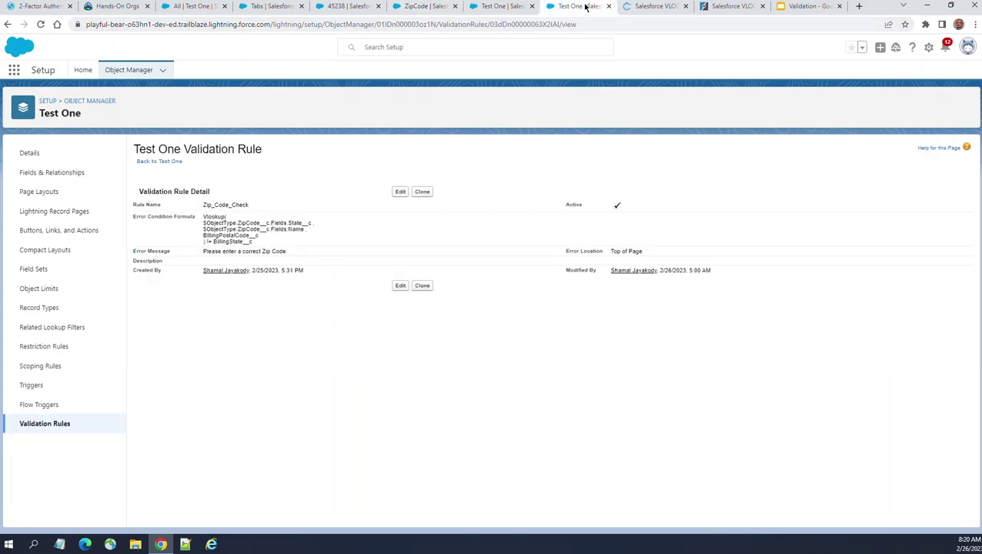
left_click(497, 6)
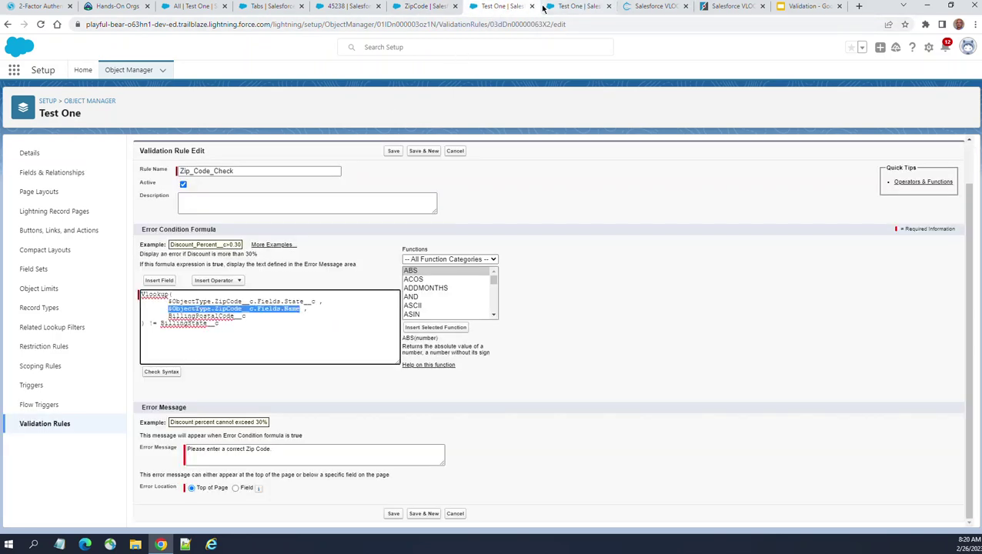
left_click(547, 7)
left_click(506, 7)
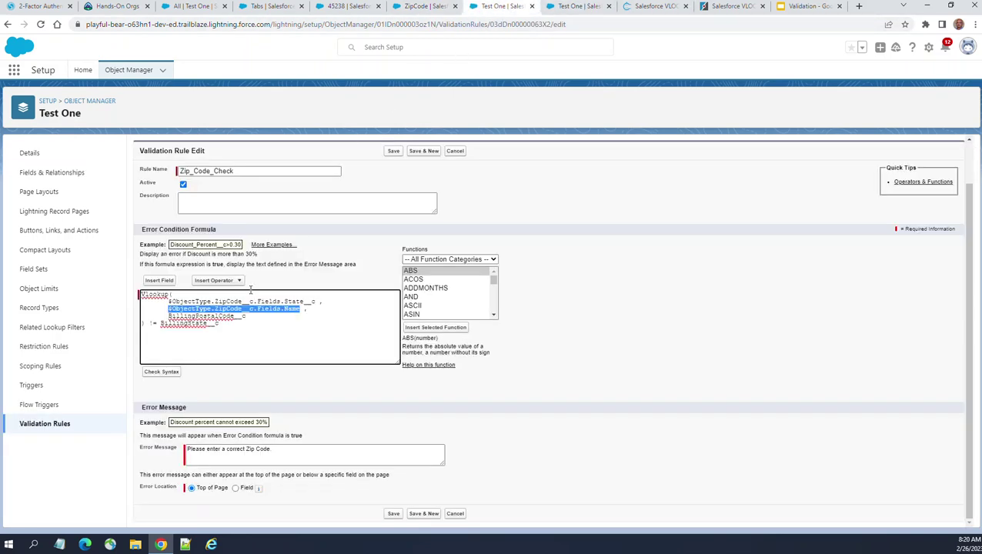
left_click(236, 330)
double_click(186, 324)
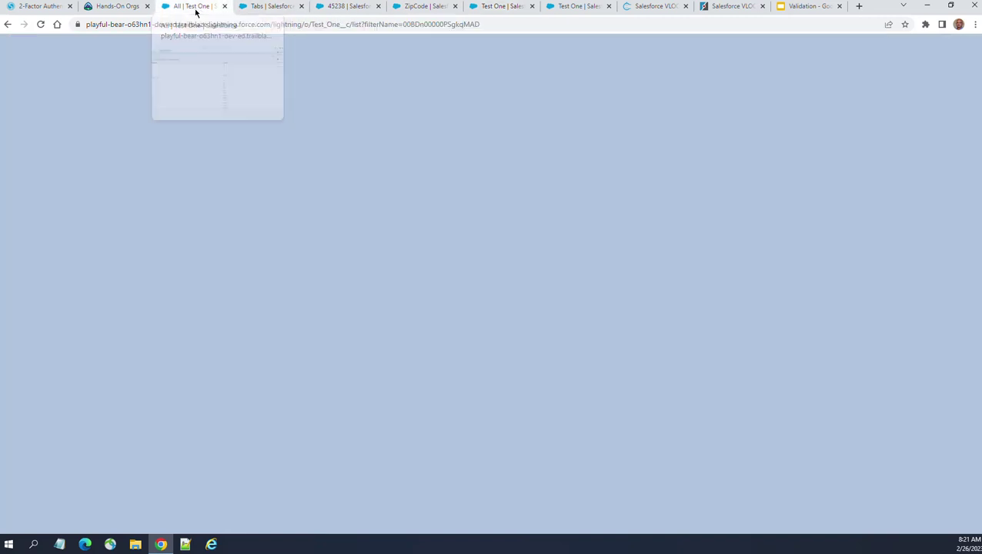
- Open the Test One object's field list in Setup to examine its BillingPostalCode and BillingState fields
left_click(194, 7)
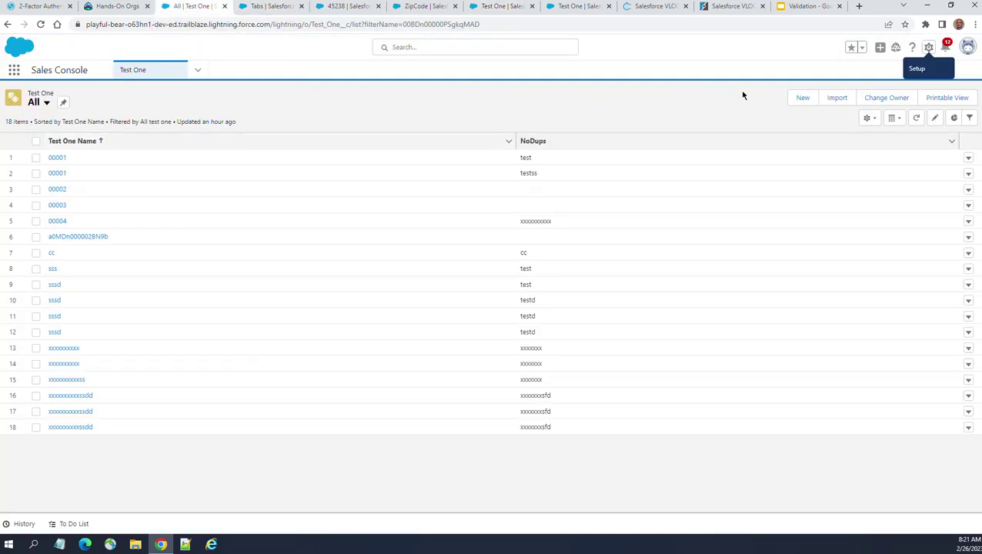
left_click(928, 47)
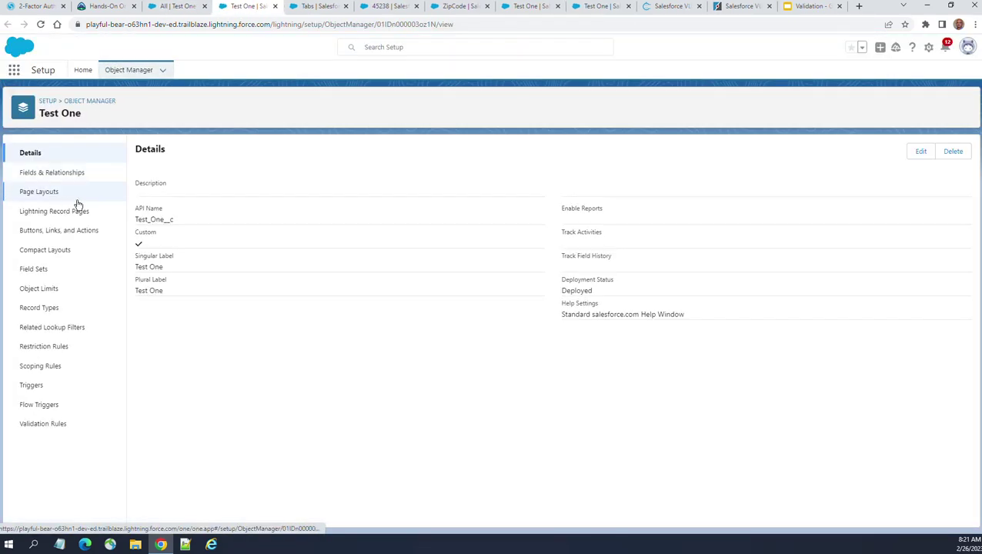
left_click(46, 179)
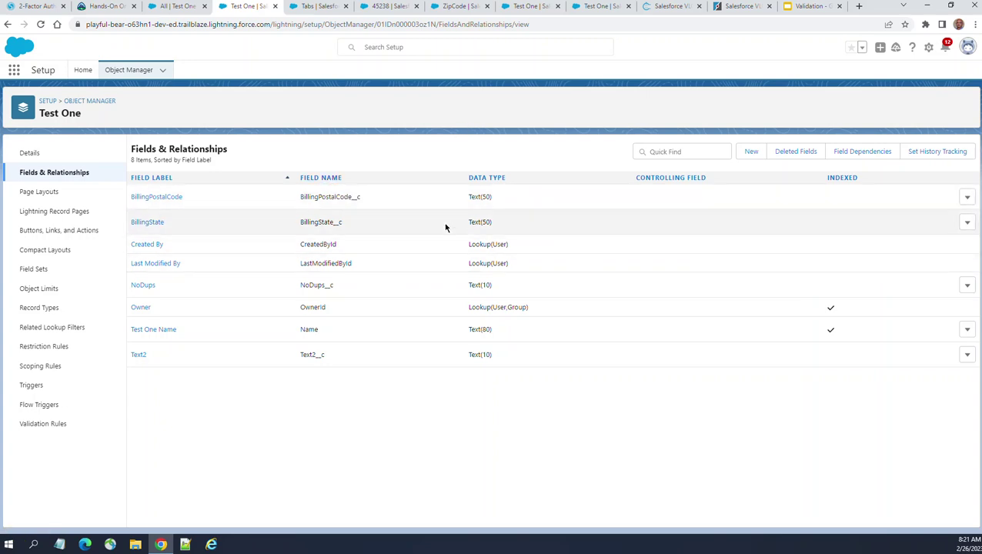
- Glance at the ZipCode object's field list, return to the Zip_Code_Check rule edit and highlight the VLOOKUP call in its formula
left_click(460, 6)
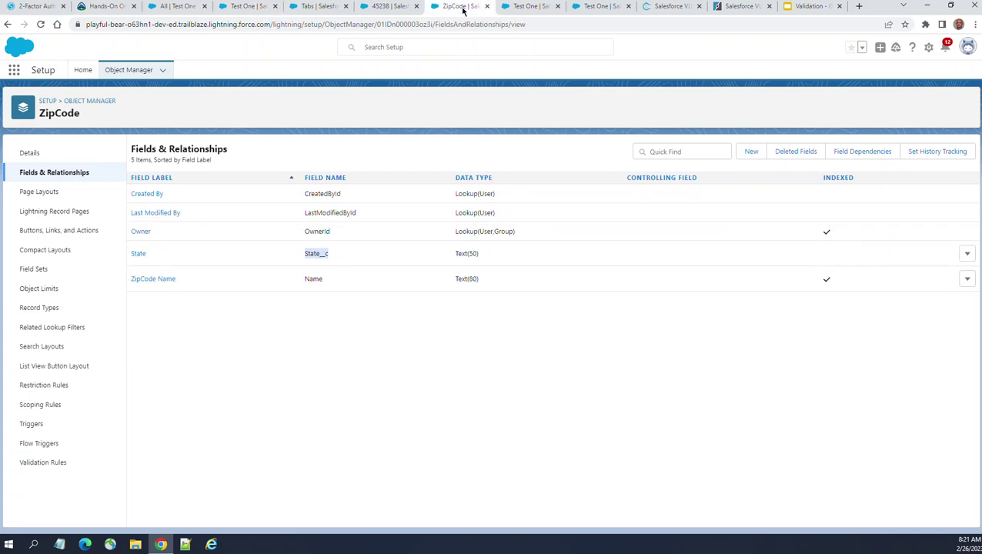
left_click(524, 6)
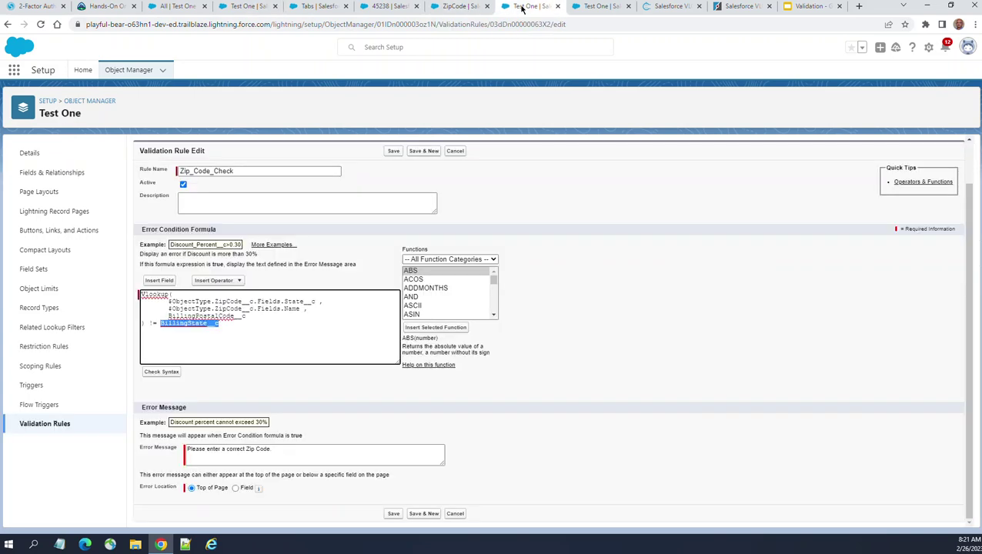
left_click(228, 327)
left_click_drag(141, 293, 143, 324)
left_click(327, 301)
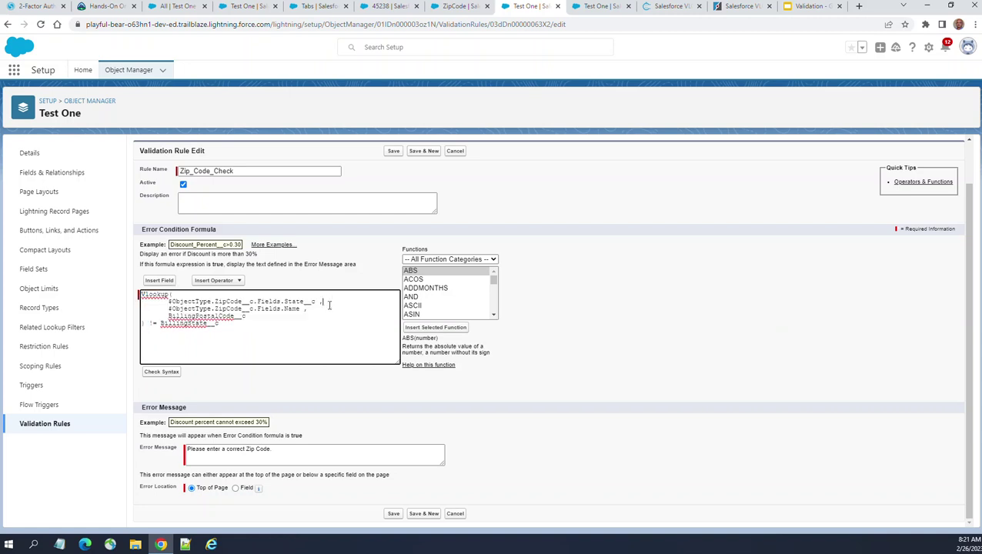
- Highlight the formula's first two VLOOKUP arguments in turn, $ObjectType.ZipCode__c.Fields.State__c and $ObjectType.ZipCode__c.Fields.Name
double_click(313, 301)
left_click(252, 303)
left_click_drag(168, 301, 314, 300)
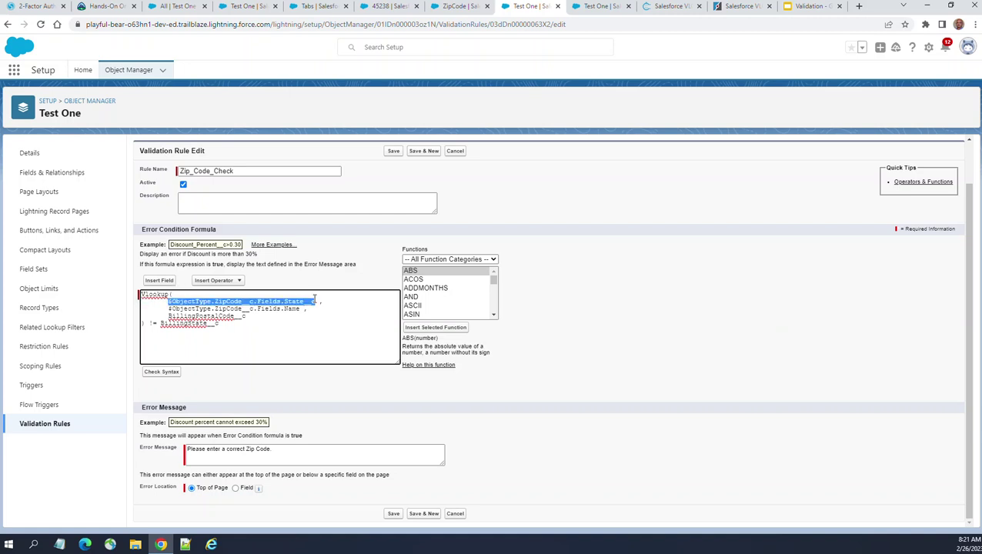
left_click(340, 311)
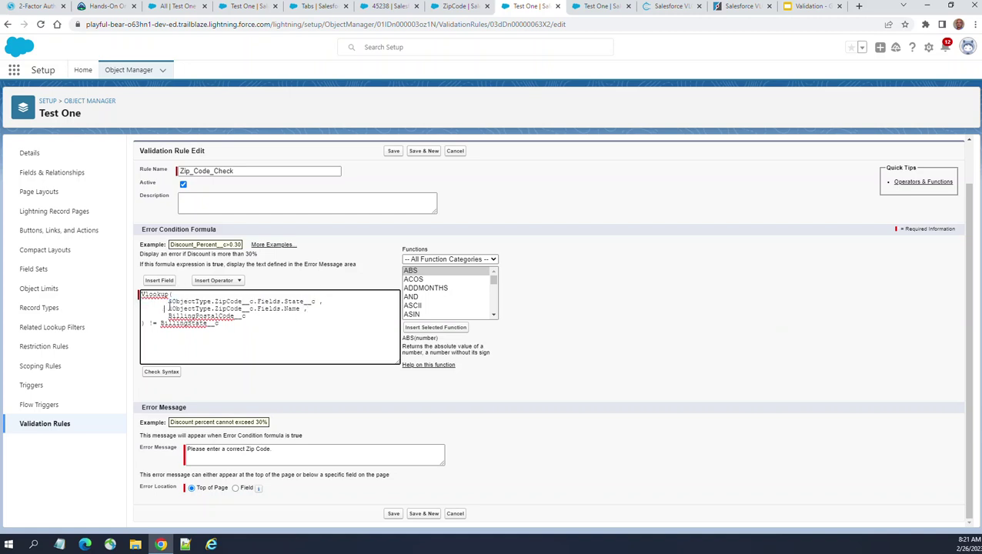
left_click_drag(163, 309, 316, 310)
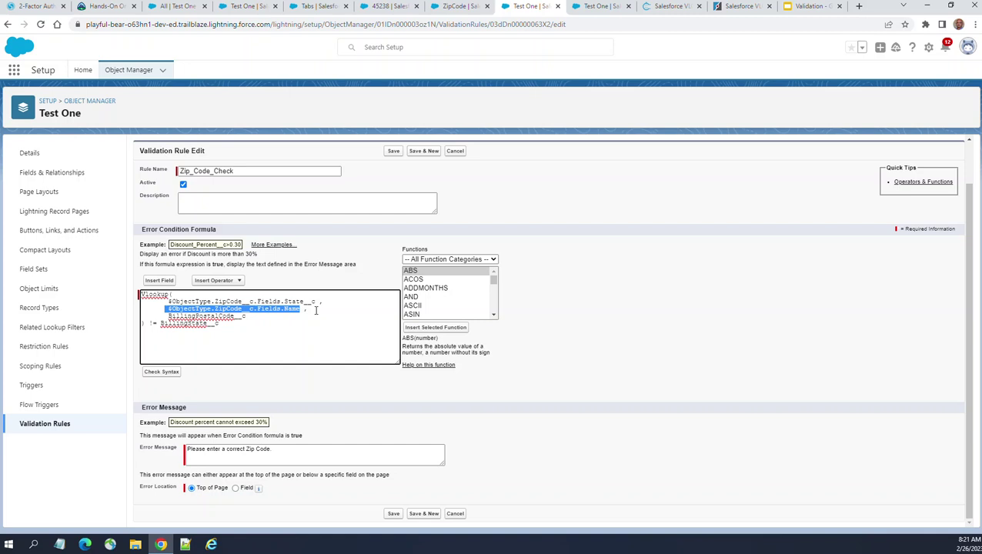
left_click(334, 308)
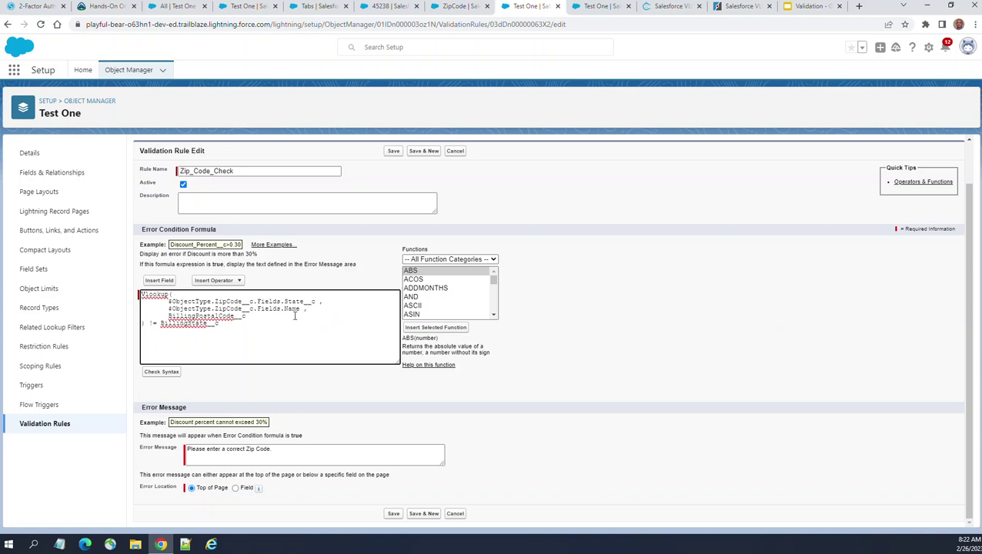
- Highlight BillingPostalCode__c, the ZipCode Name argument and the BillingState__c comparison in the formula, and examine the error message text
double_click(182, 316)
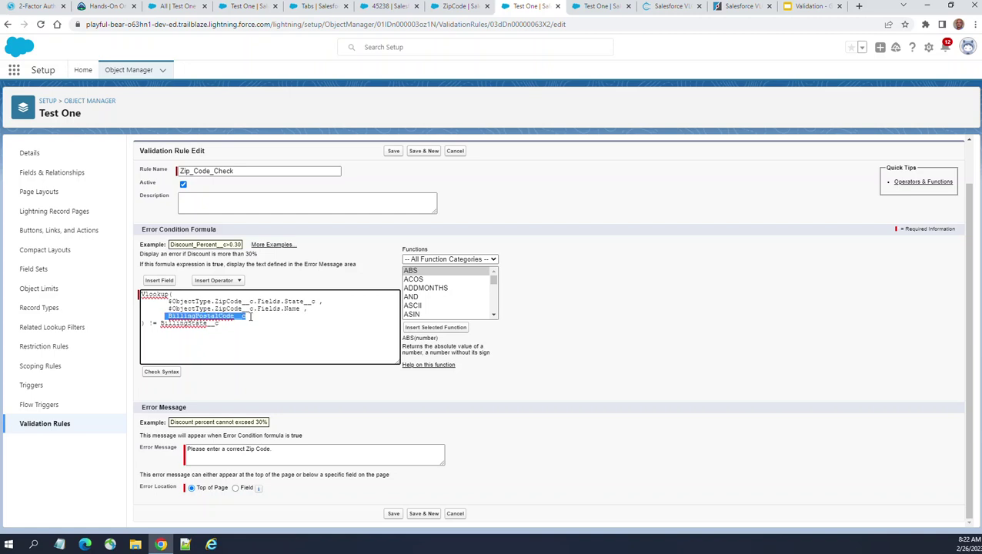
left_click_drag(300, 308, 170, 309)
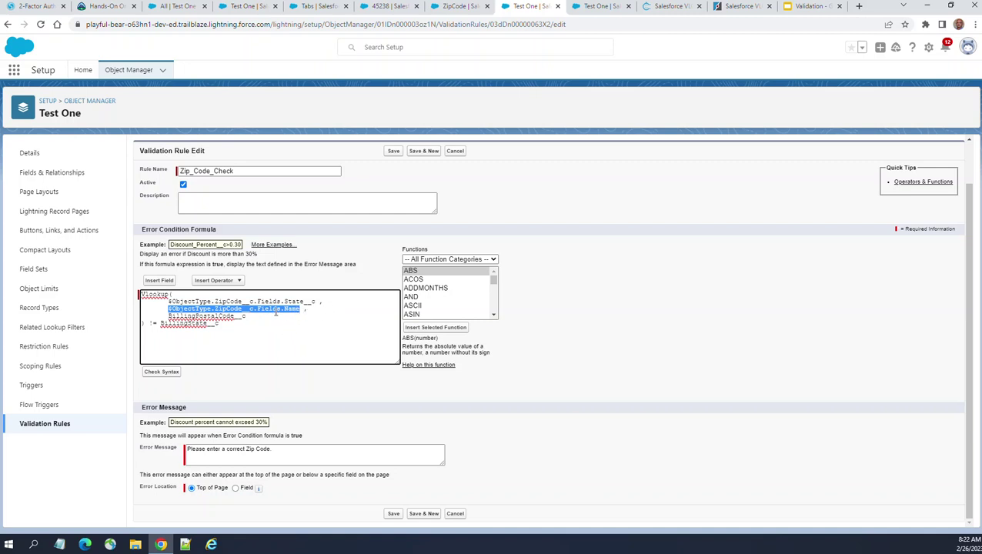
left_click_drag(321, 301, 219, 323)
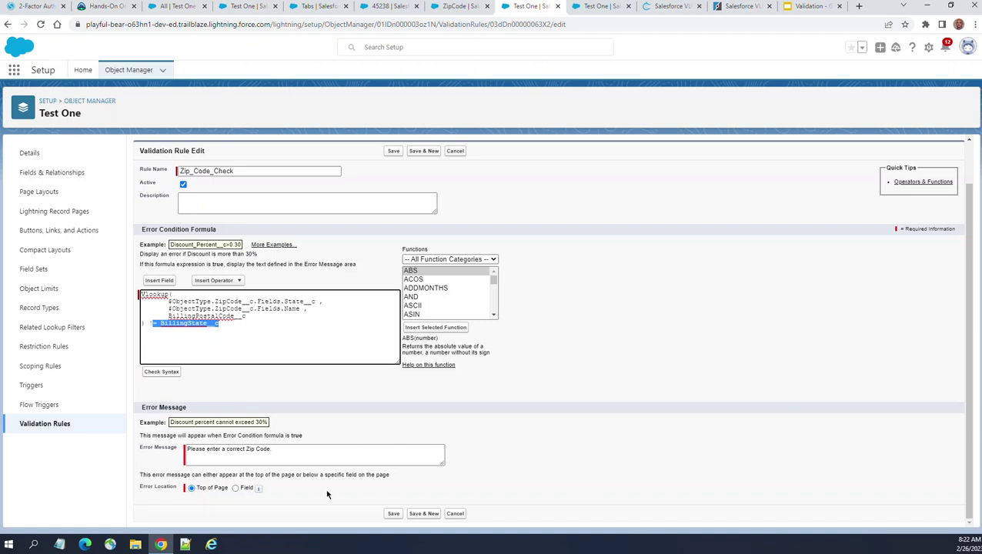
left_click(236, 335)
left_click(272, 454)
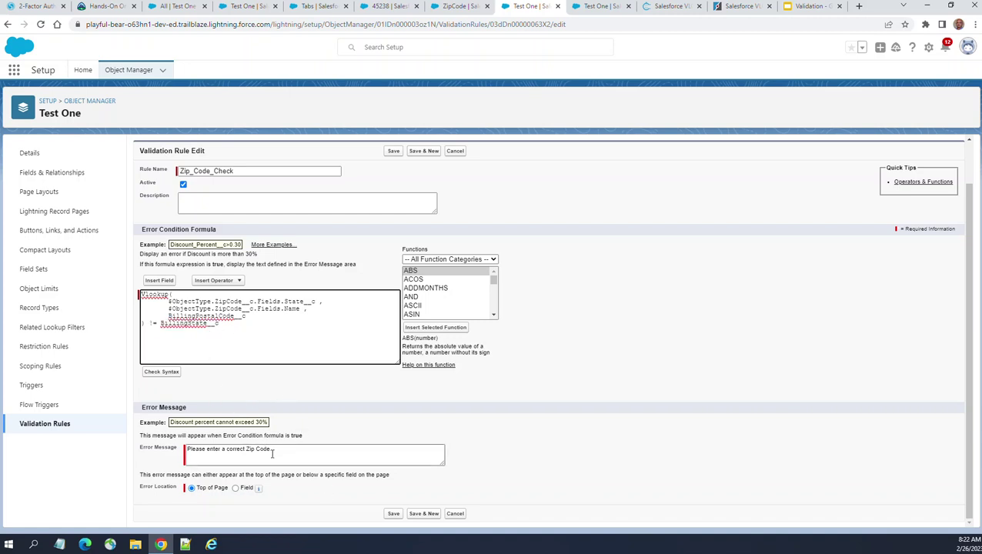
left_click(345, 423)
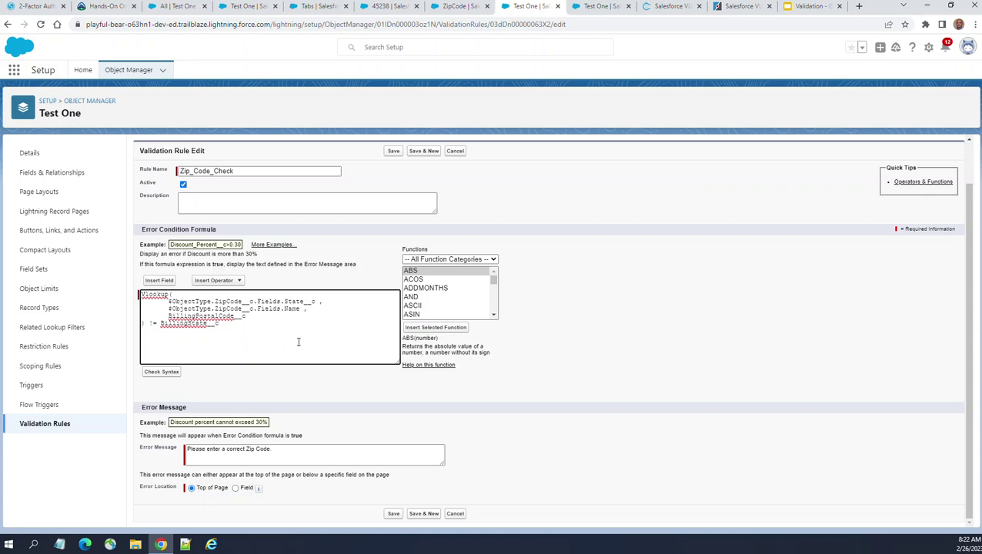
- Check the syntax of the Zip_Code_Check rule's error condition formula
key("ctrl+plus")
key("ctrl+plus")
key("ctrl+plus")
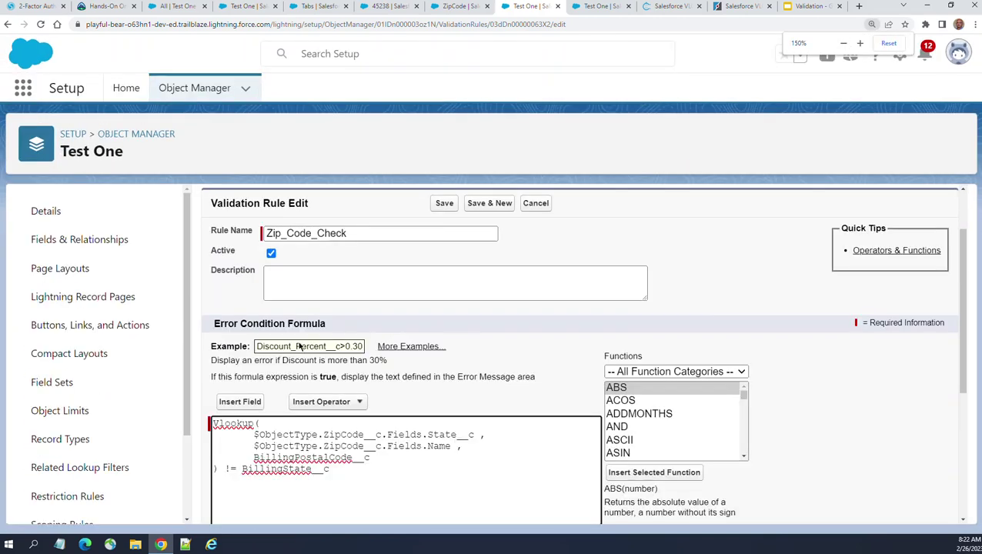
scroll(442, 313, "down", 3)
scroll(423, 259, "up", 1)
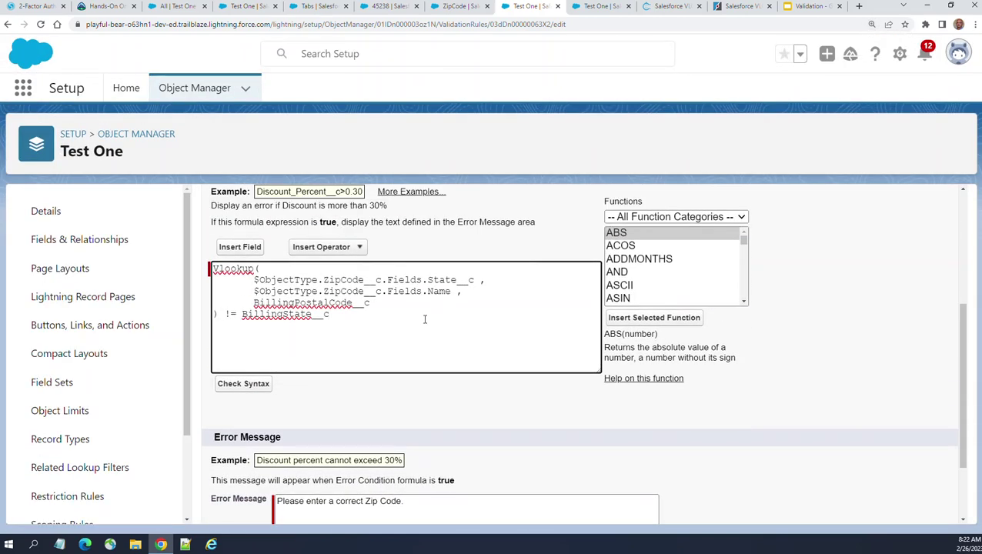
left_click(246, 383)
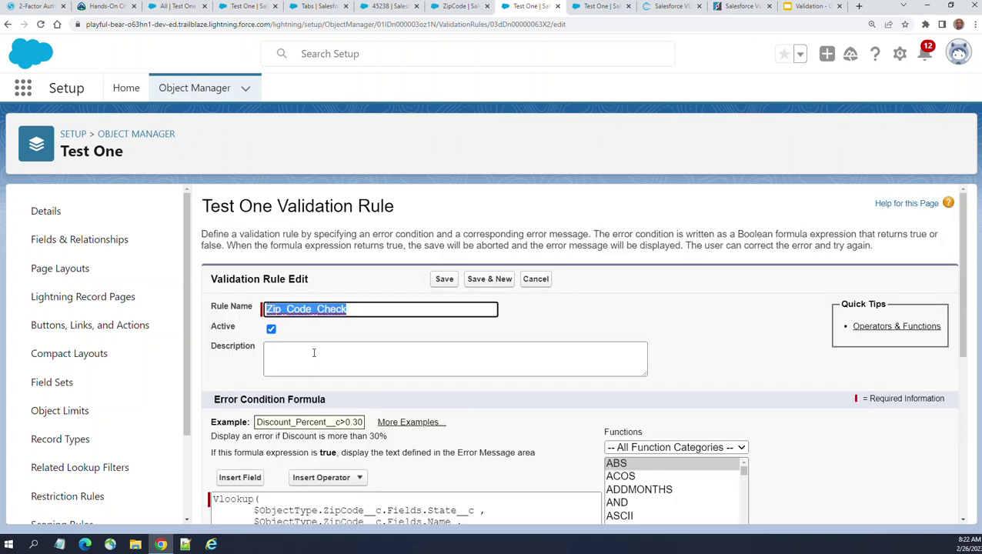
scroll(403, 377, "down", 1)
scroll(403, 377, "down", 3)
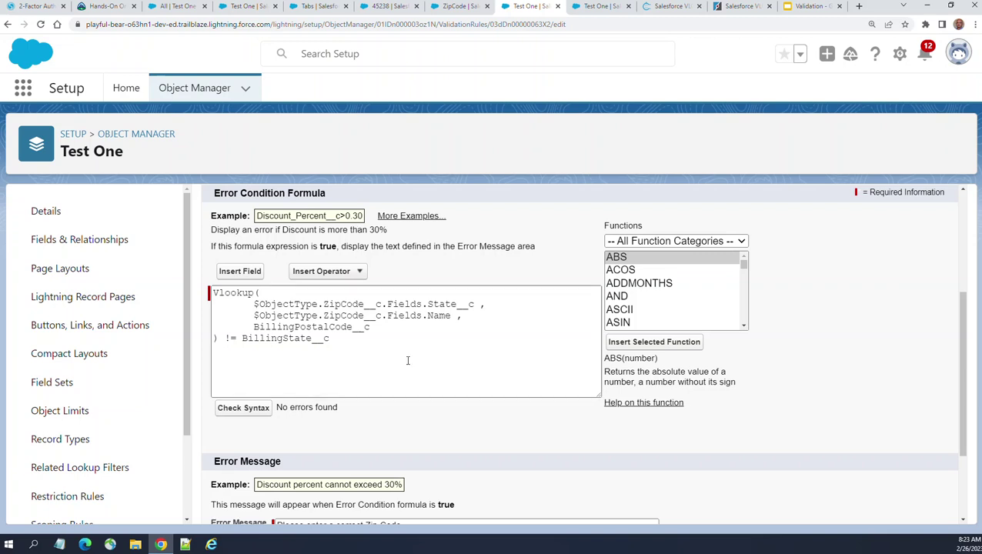
- Find VLOOKUP among the available formula functions and select it to examine its syntax and description
left_click(644, 309)
scroll(656, 300, "down", 3)
scroll(705, 286, "down", 18)
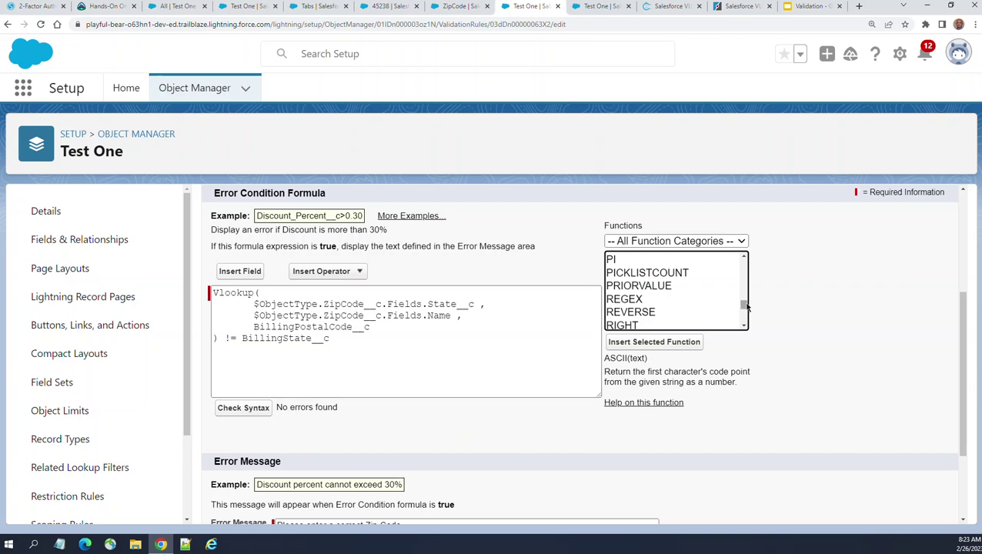
left_click_drag(743, 305, 743, 324)
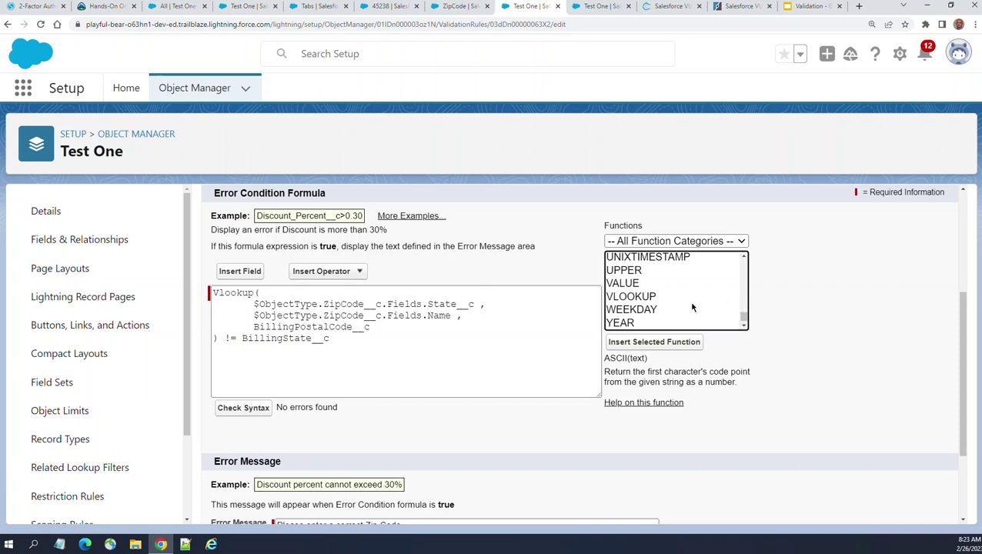
left_click(646, 297)
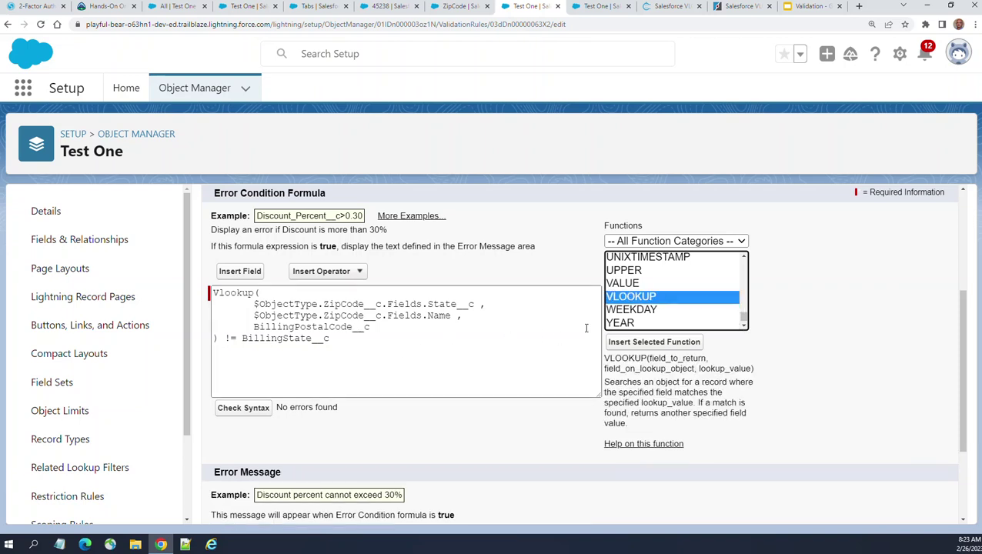
- Replace the whole error condition formula with the VLOOKUP function template and highlight its field_to_return argument
left_click_drag(403, 349, 177, 298)
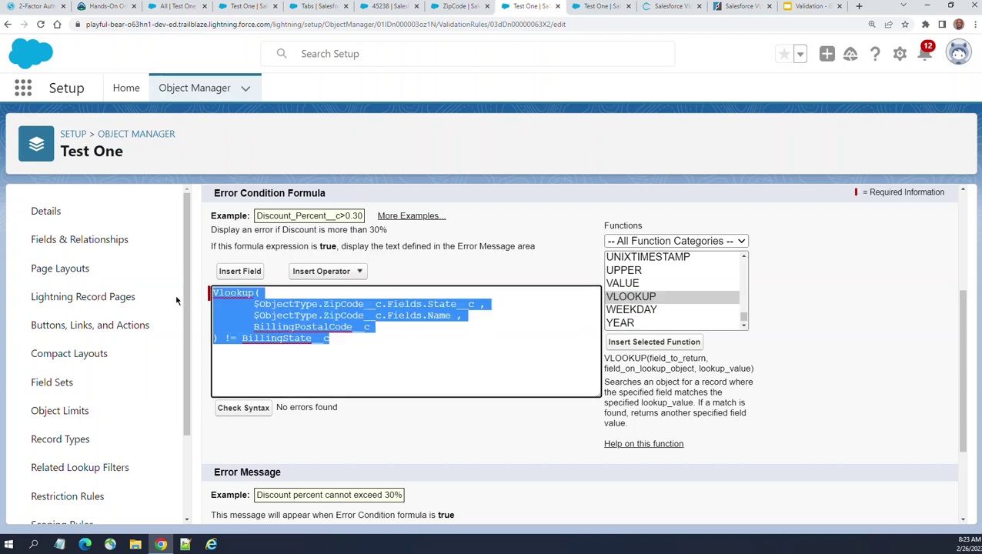
key("Delete")
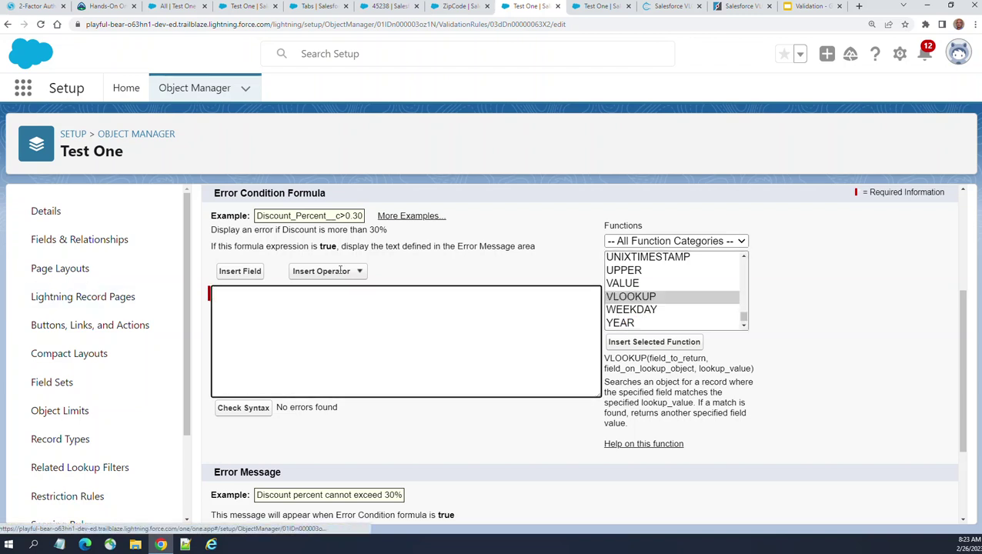
left_click(638, 343)
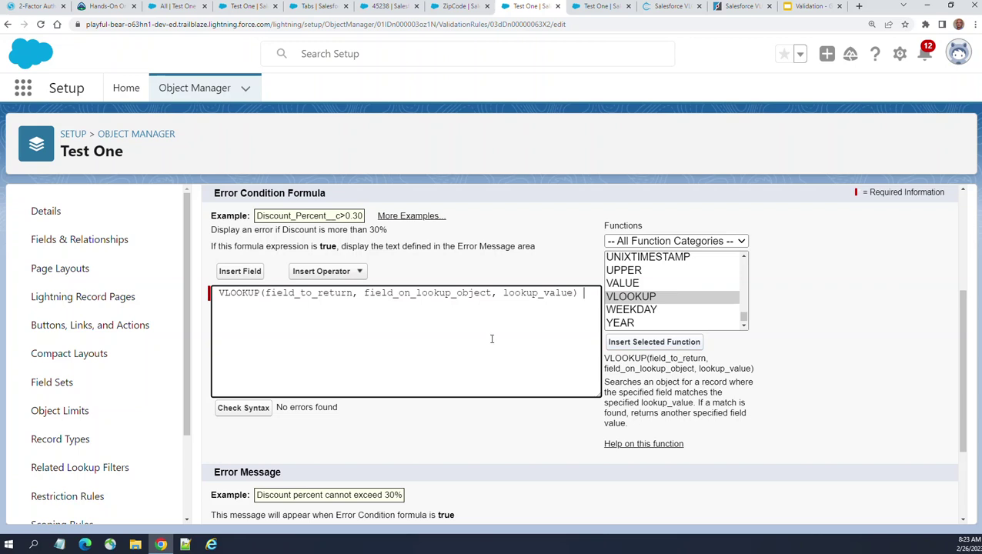
double_click(303, 293)
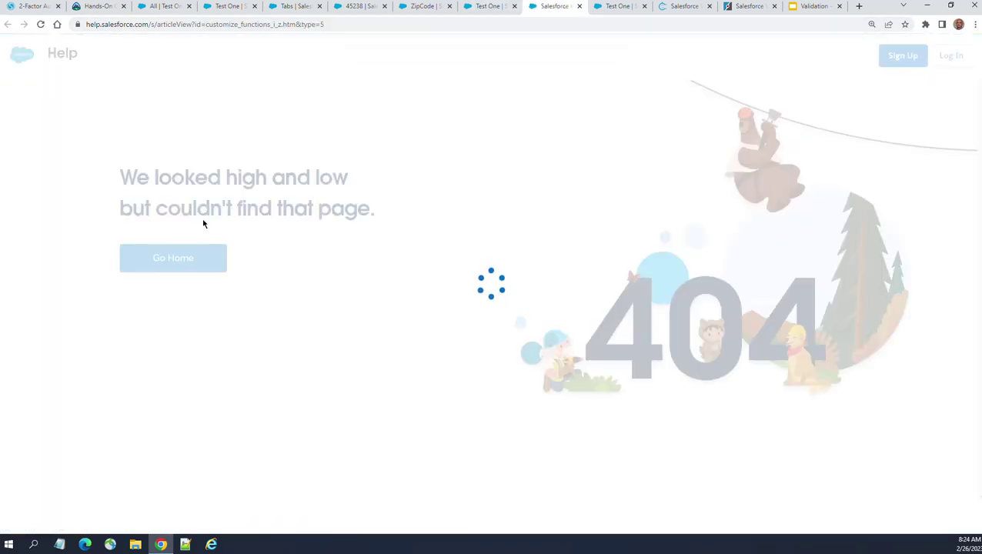
- Leave the Salesforce Help page, go back to the Zip_Code_Check rule and cancel its edit without saving
left_click(490, 7)
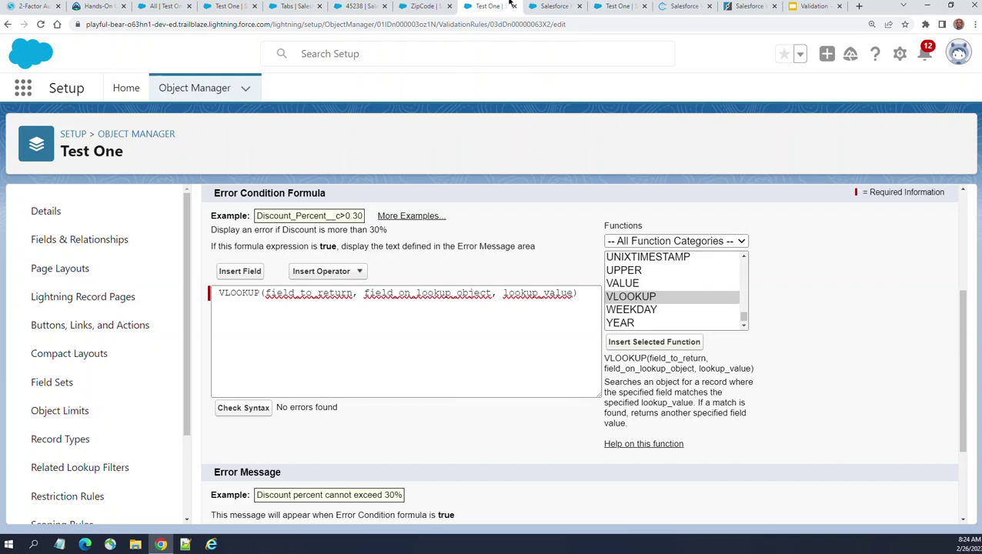
scroll(483, 226, "up", 2)
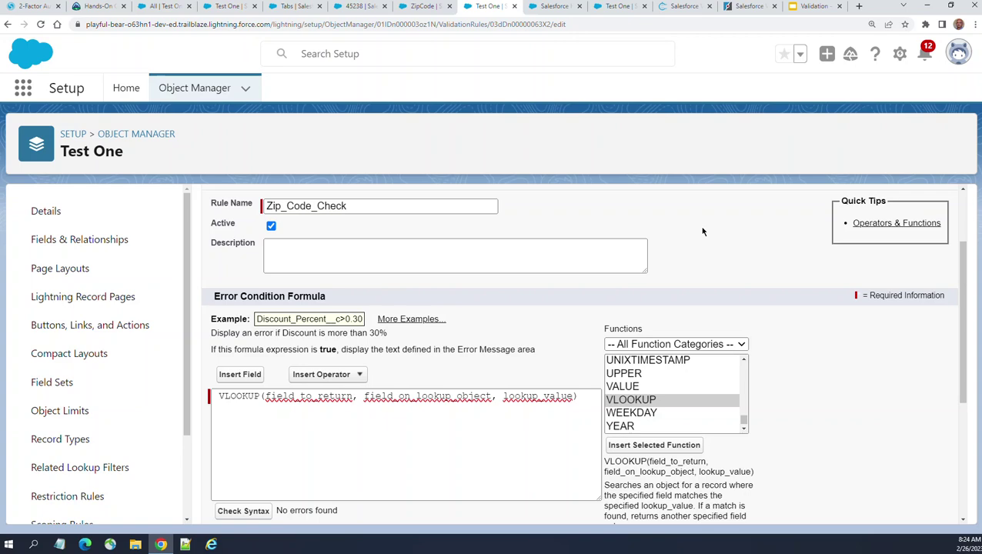
scroll(702, 231, "down", 3)
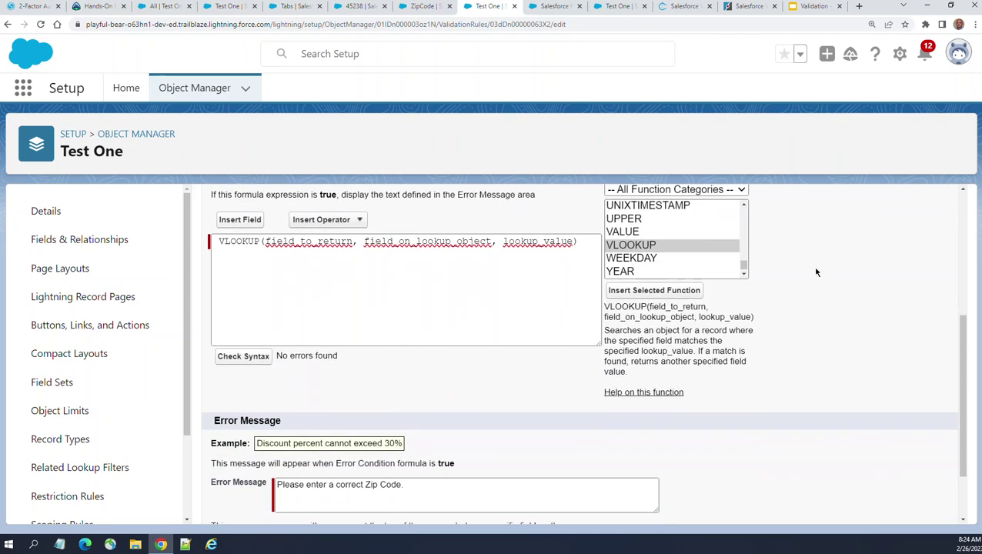
scroll(816, 272, "up", 2)
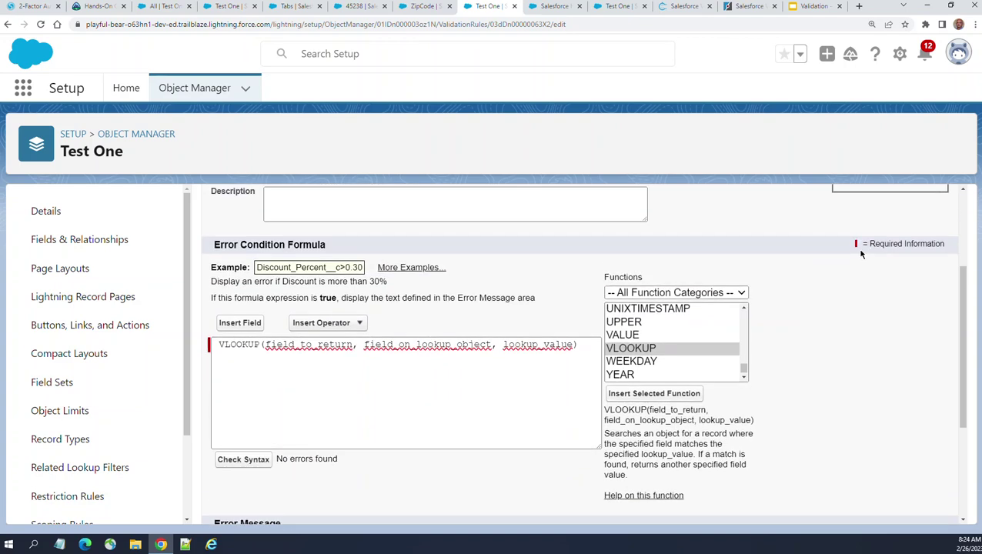
scroll(445, 261, "up", 2)
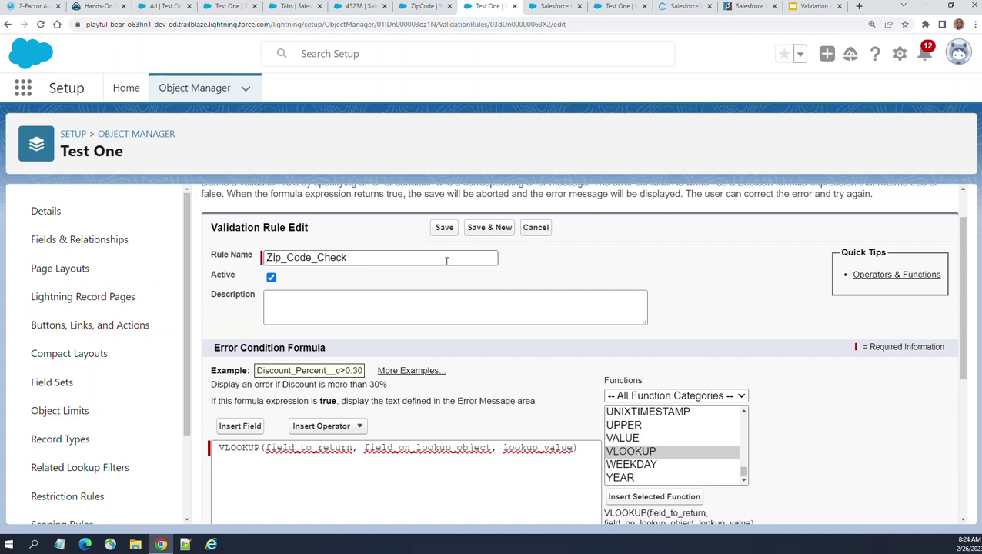
scroll(446, 261, "down", 3)
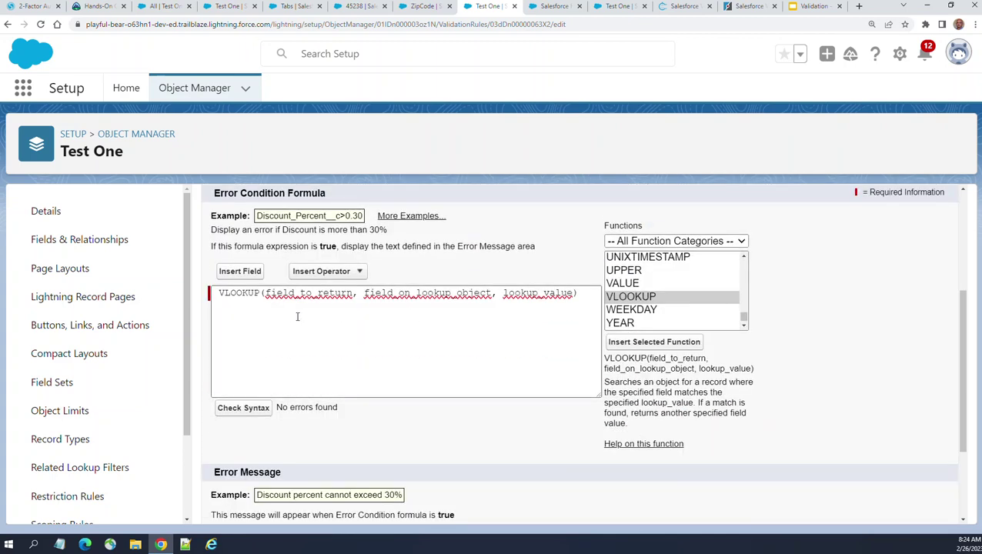
scroll(723, 241, "up", 1)
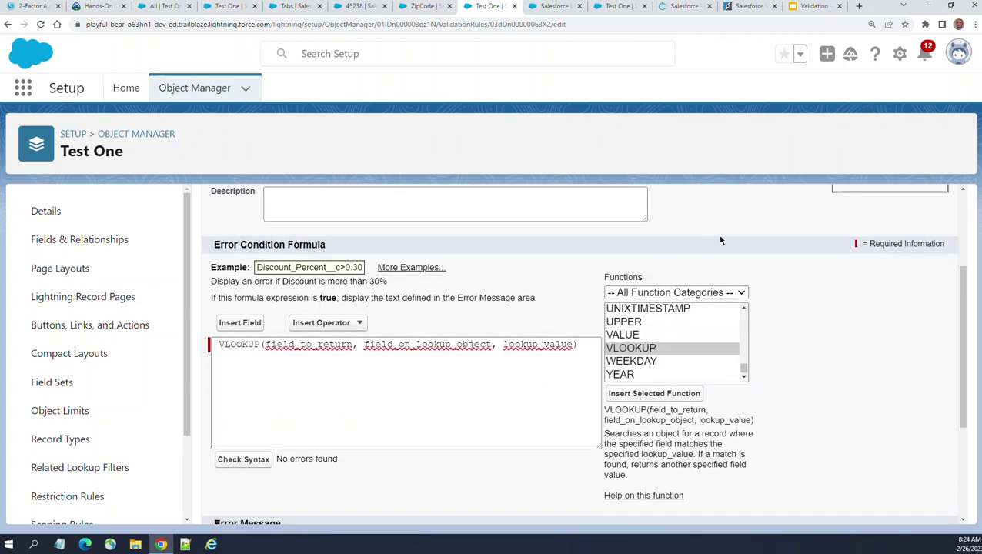
scroll(826, 243, "up", 1)
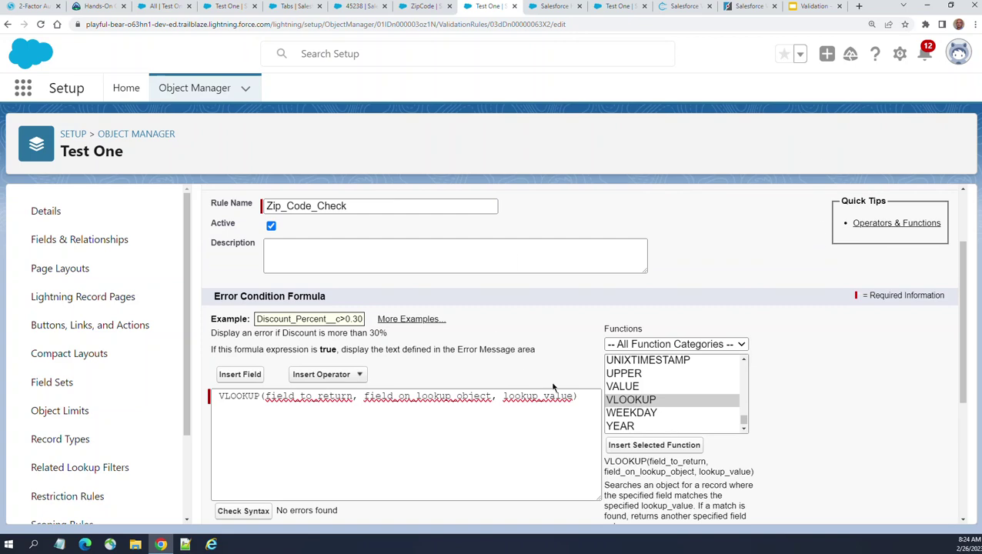
scroll(567, 408, "down", 3)
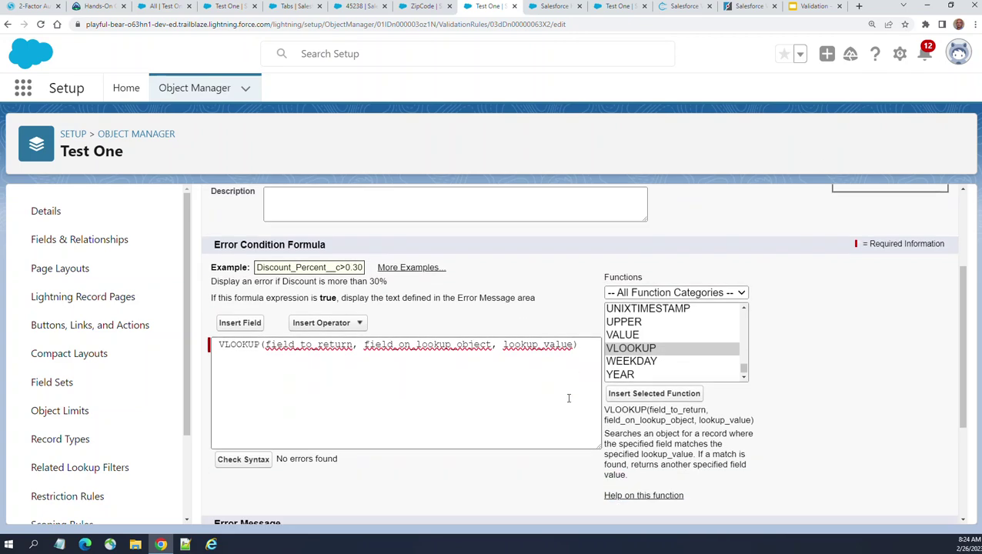
scroll(351, 429, "down", 1)
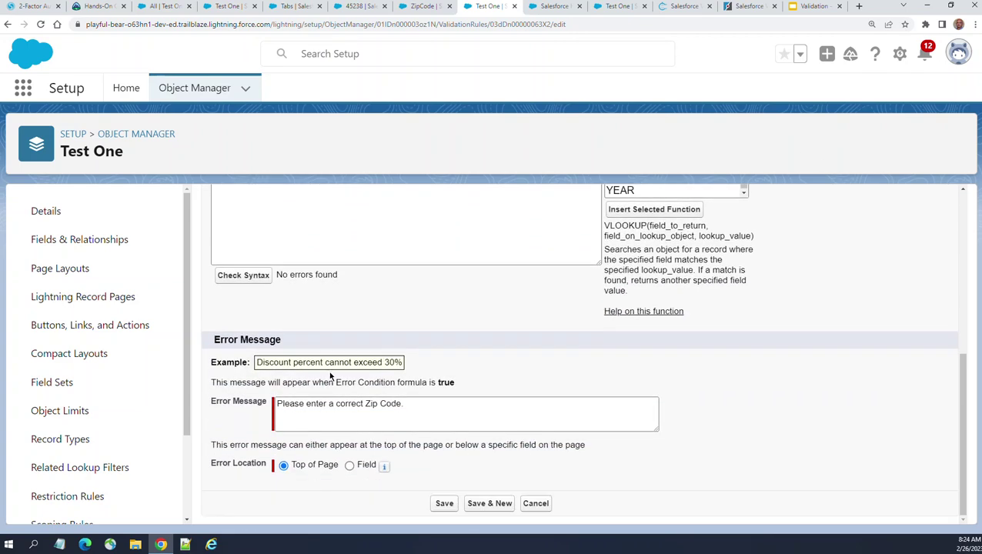
left_click(536, 503)
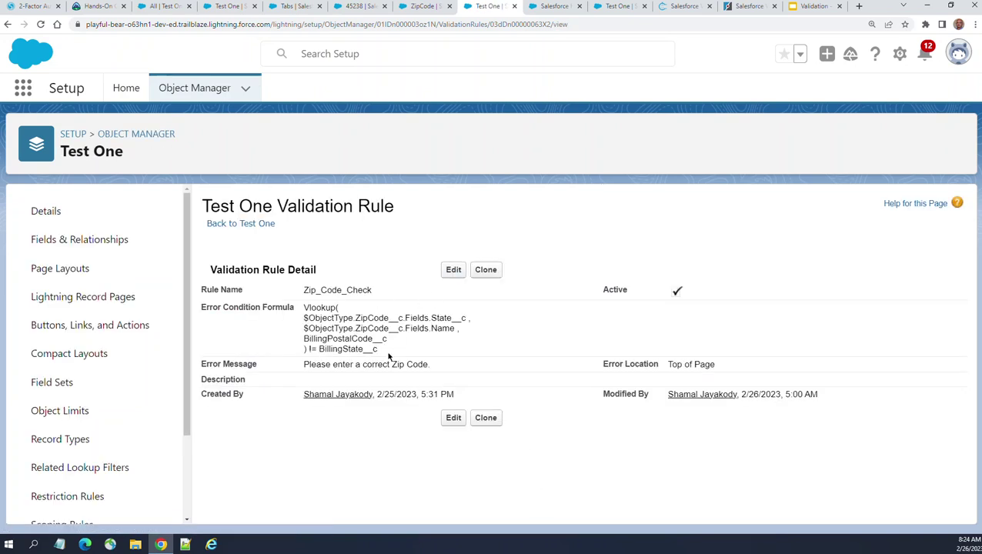
- Highlight the saved error condition formula in the rule's details, and open the Focus on Force article Salesforce VLOOKUP Example at its beginning
left_click_drag(385, 356, 296, 316)
left_click(477, 333)
left_click(741, 7)
scroll(809, 151, "up", 20)
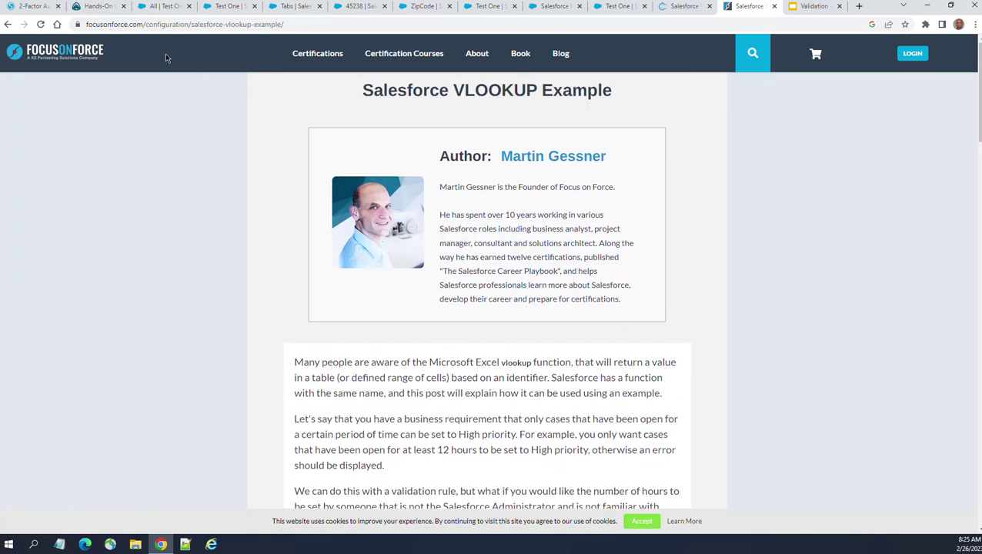
- Review the Focus on Force article down to its notes on VLOOKUP, and examine the validation rule formula in the Apex Hours article
scroll(778, 195, "down", 12)
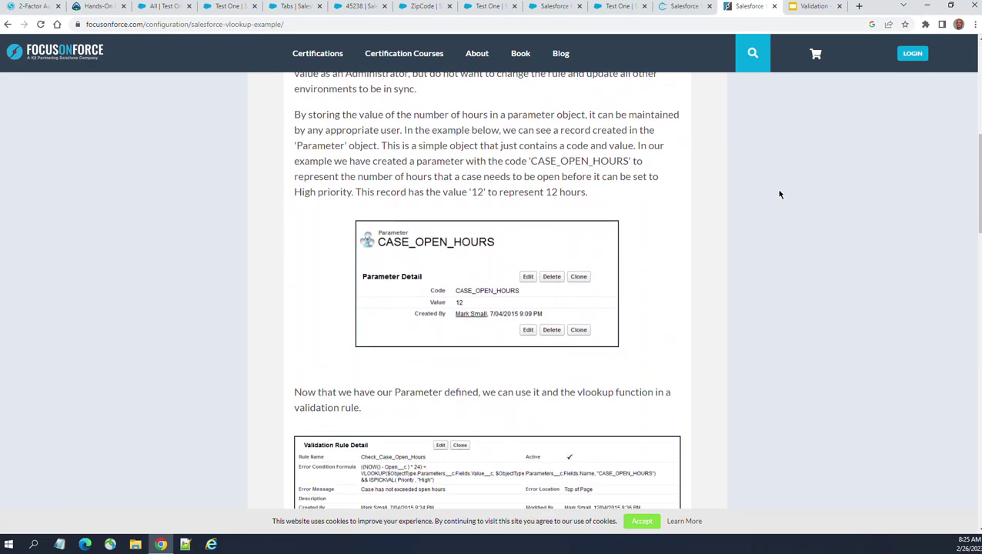
scroll(840, 203, "down", 15)
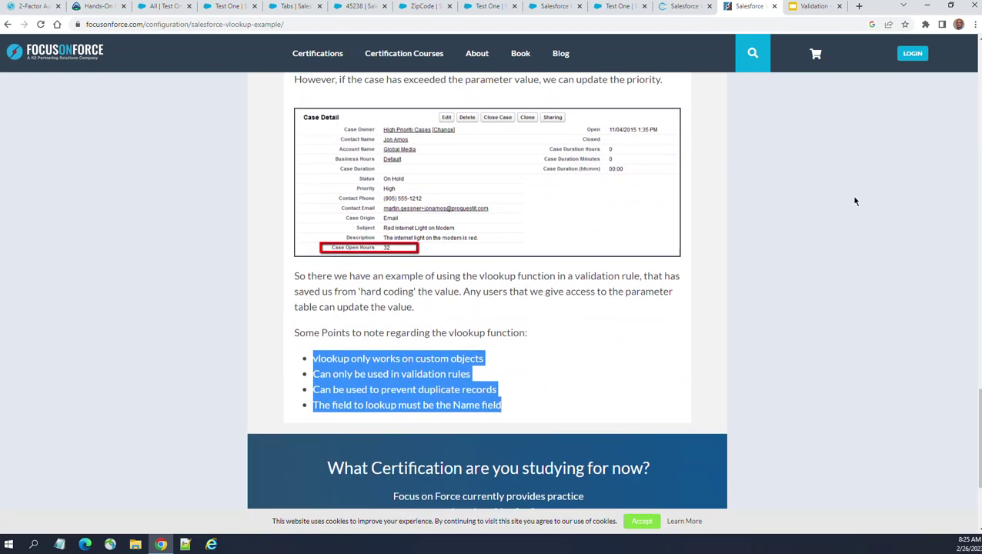
scroll(851, 198, "up", 5)
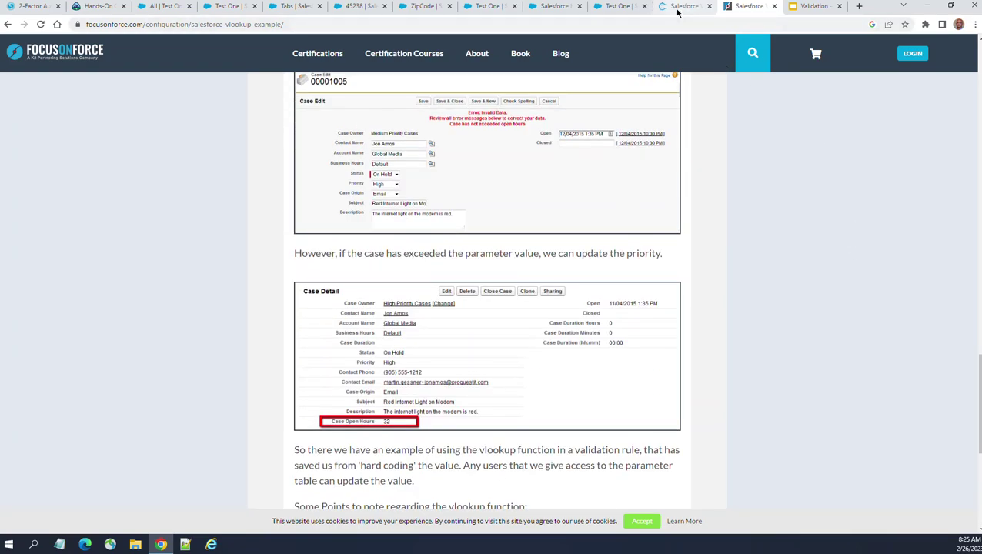
left_click(683, 8)
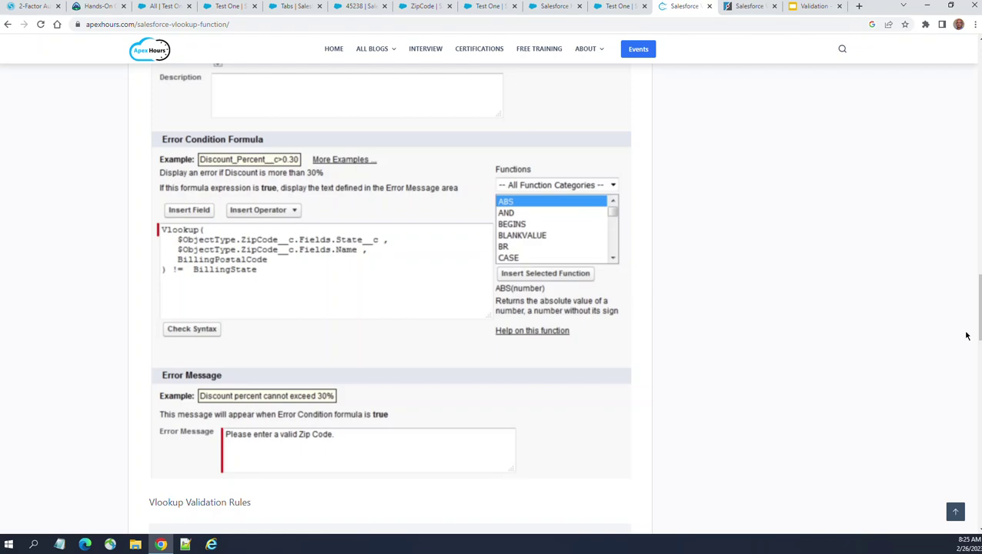
left_click_drag(974, 323, 954, 350)
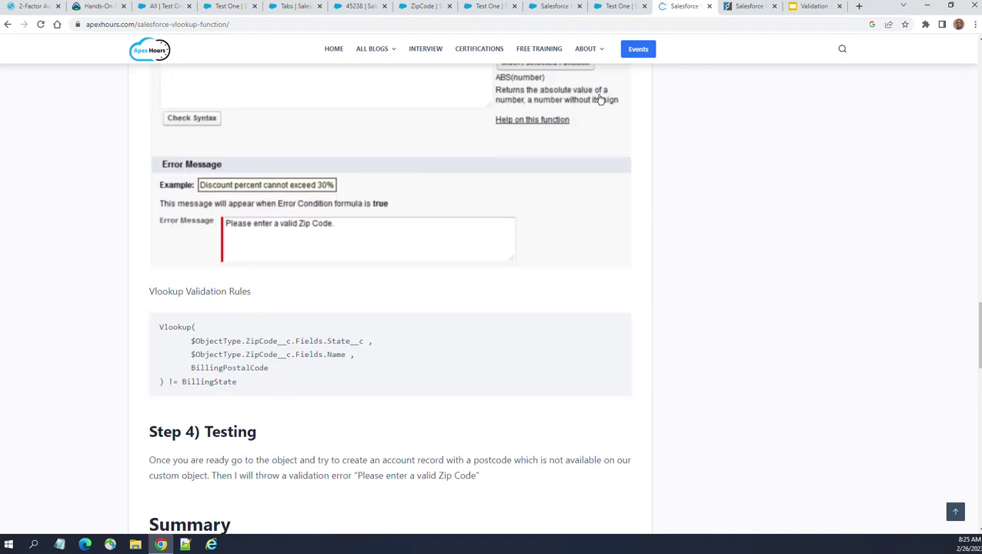
- Return to the Zip_Code_Check validation rule details of the Test One object, checking the open Salesforce Help page on the way
left_click(616, 10)
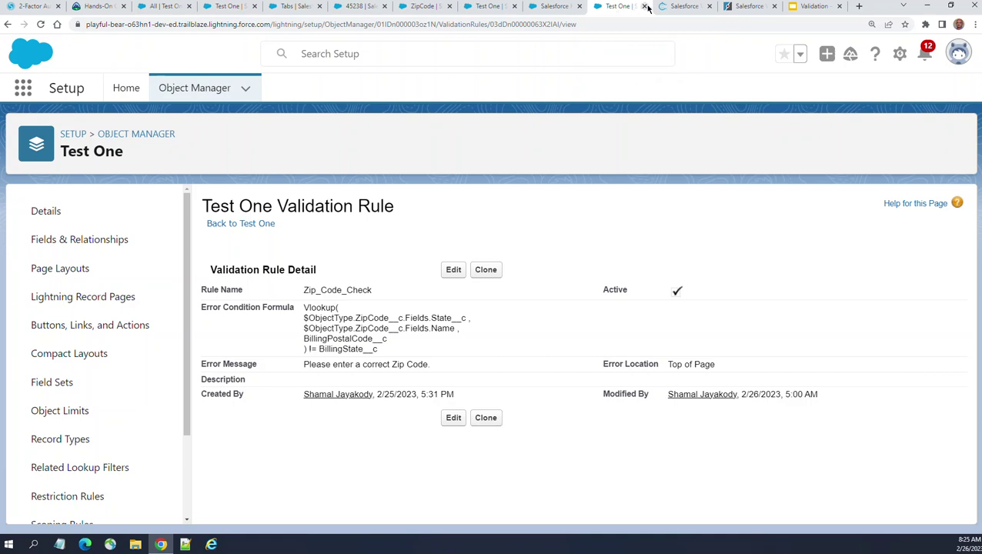
left_click(486, 7)
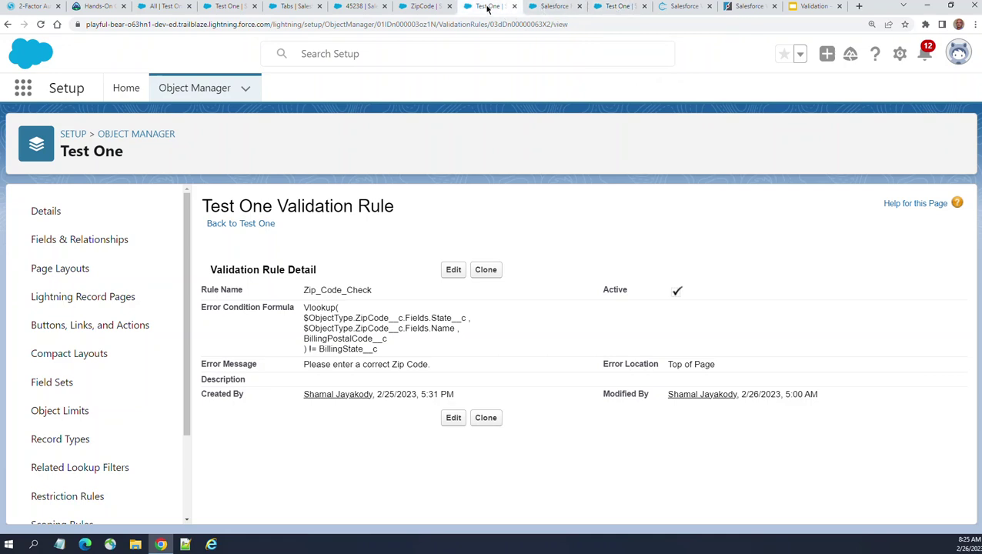
left_click(546, 8)
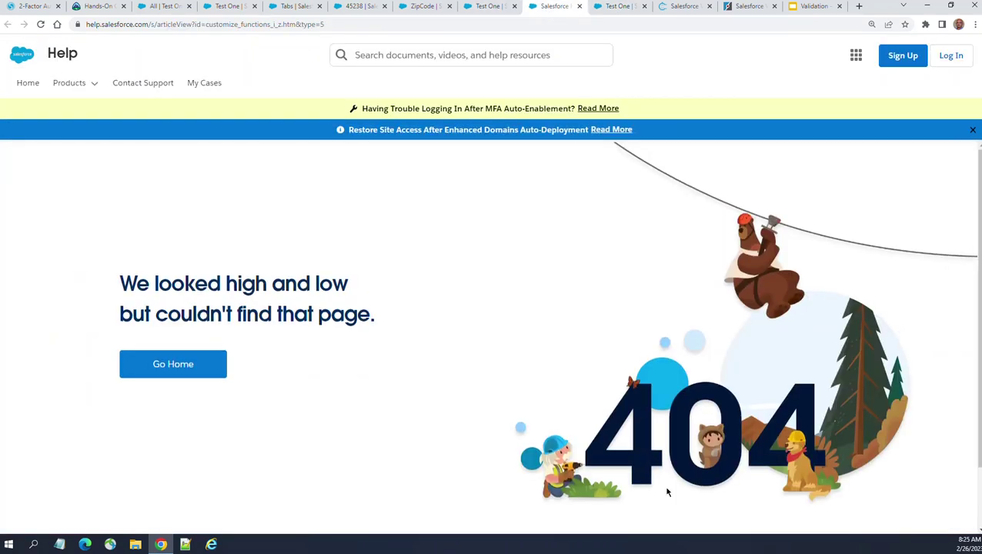
left_click(485, 9)
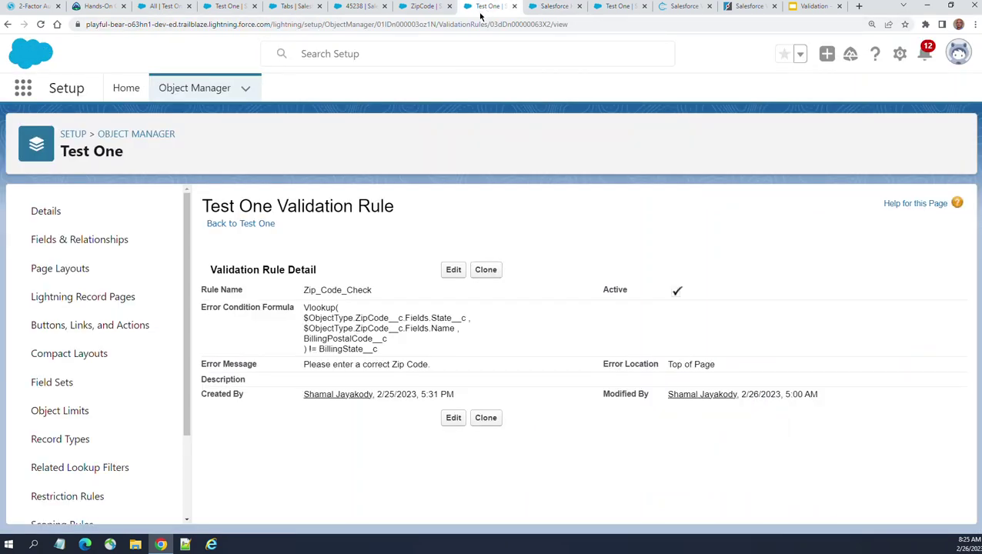